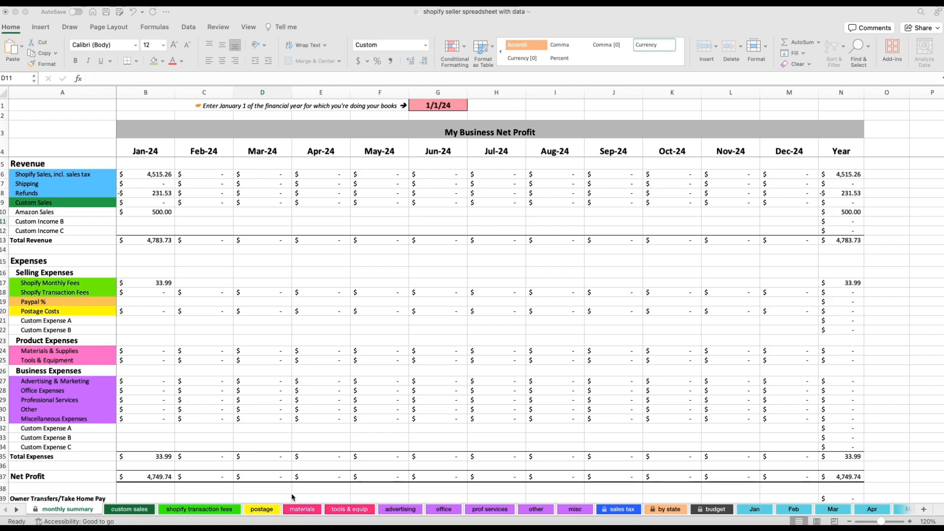
# Look at a monthly data sheet, return to the monthly summary sheet and view its columns through the yearly total.
pyautogui.click(754, 510)
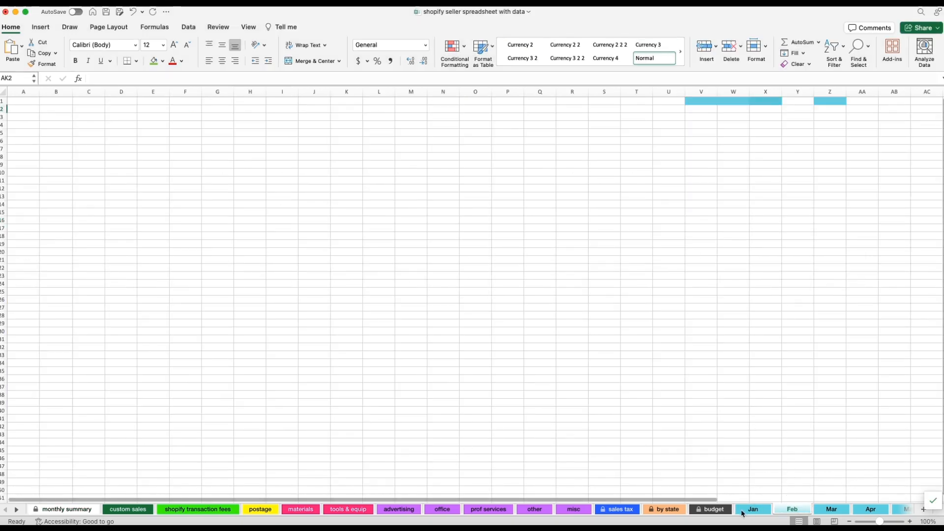
pyautogui.click(59, 509)
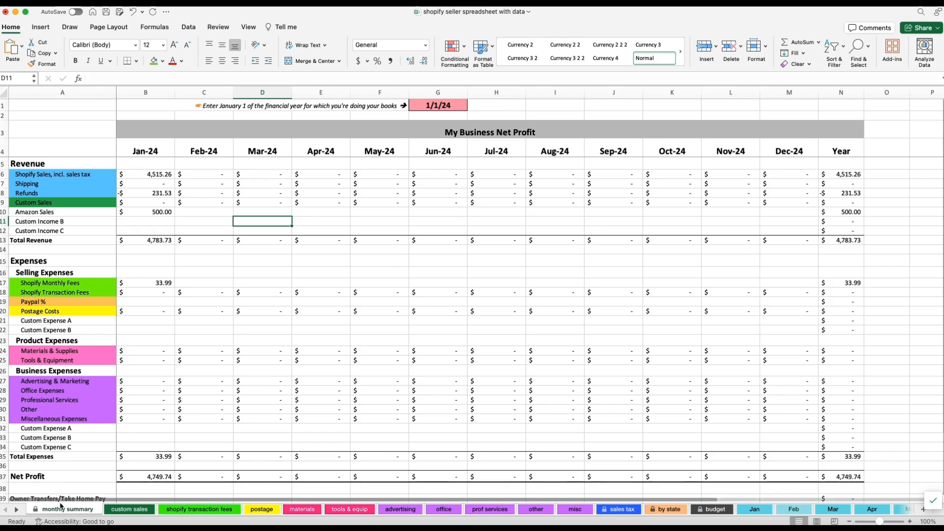
pyautogui.hscroll(2, 433, 393)
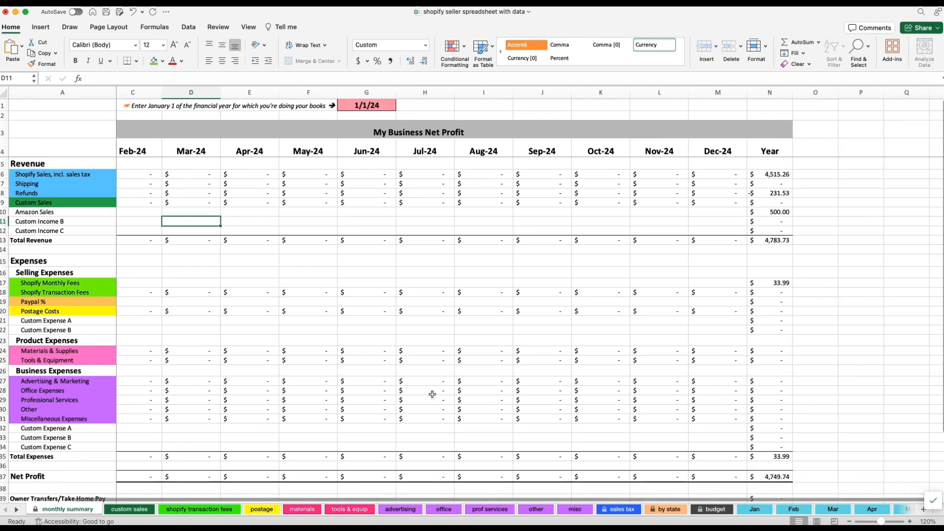
pyautogui.hscroll(-2, 432, 394)
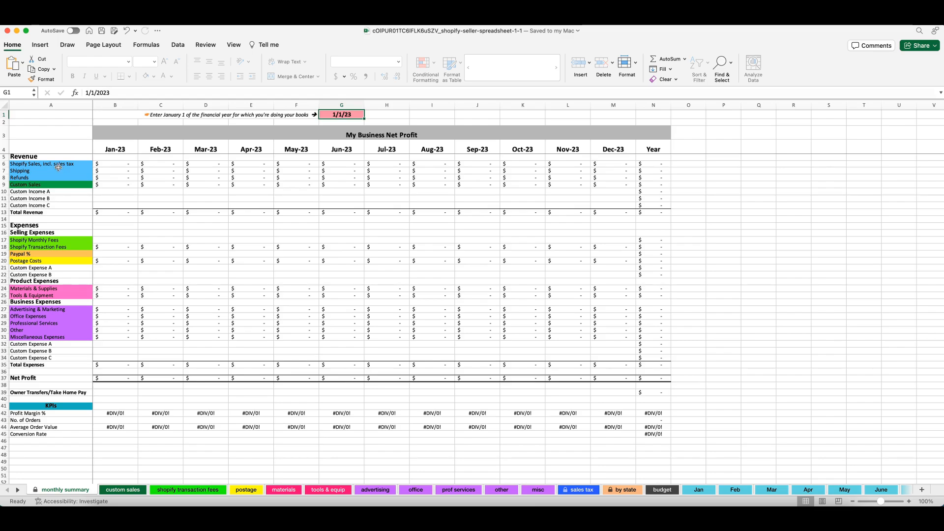
# Review the Shopify Sales, Shipping and Refunds rows under Revenue in the monthly summary.
pyautogui.moveTo(46, 166); pyautogui.dragTo(46, 177)
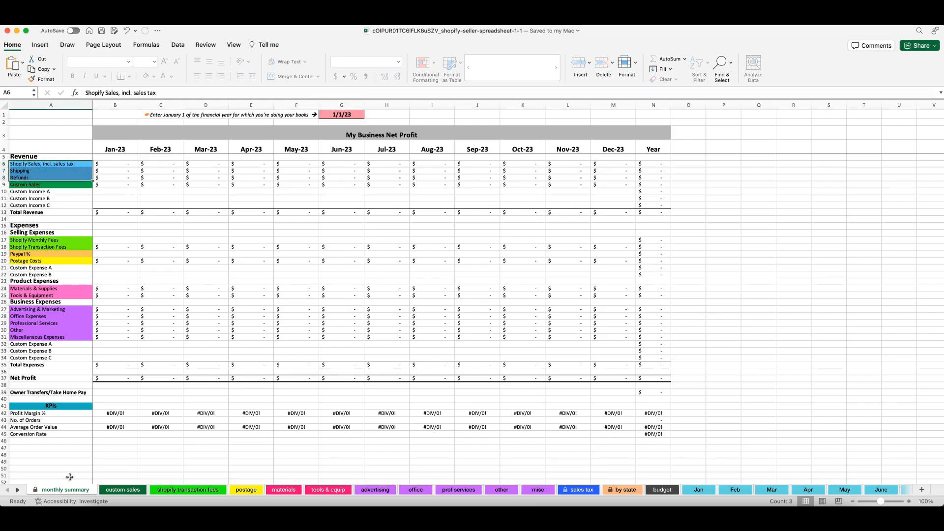
pyautogui.click(20, 164)
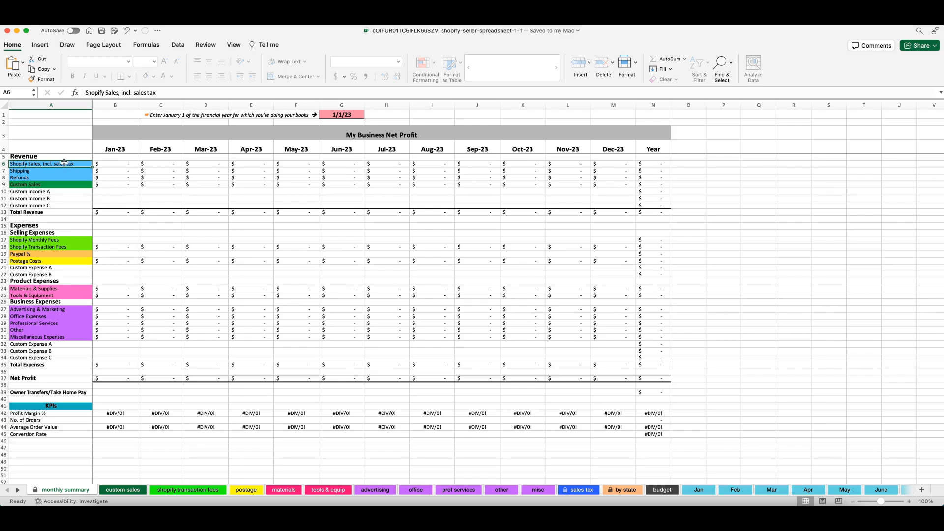
pyautogui.click(26, 171)
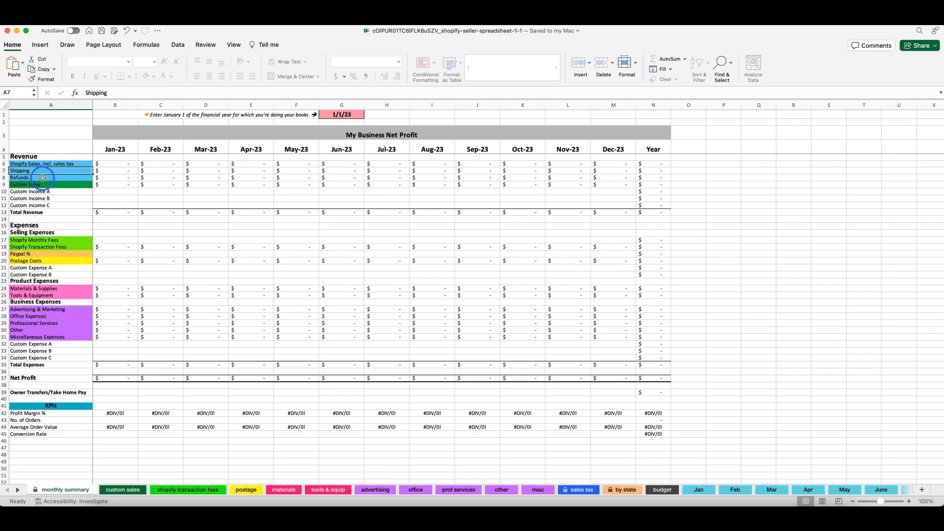
pyautogui.click(43, 179)
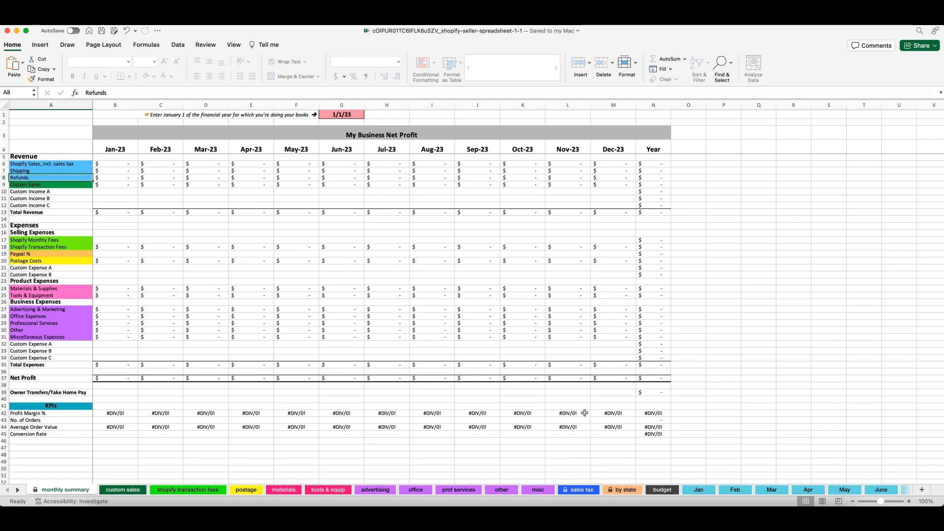
# View the sales tax sheet and the by state sheet, including its monthly transaction and gross sales columns.
pyautogui.click(579, 489)
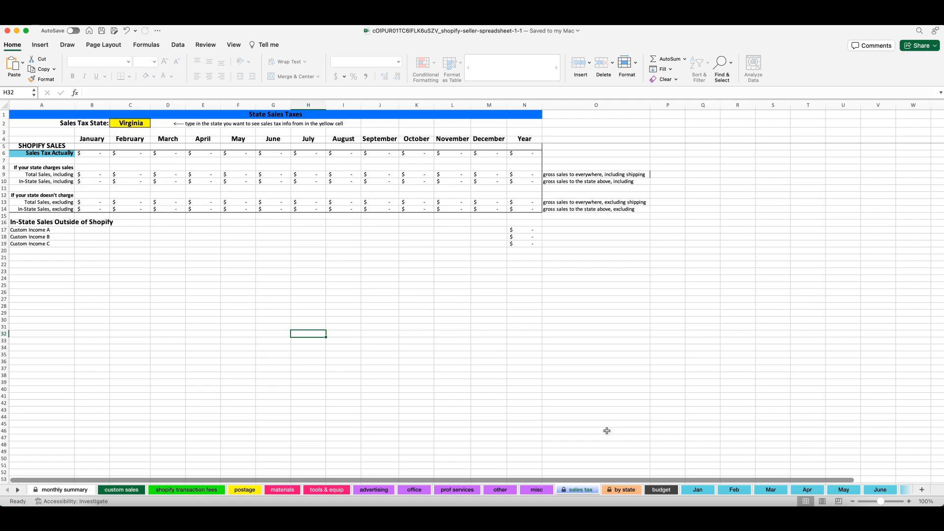
pyautogui.click(622, 490)
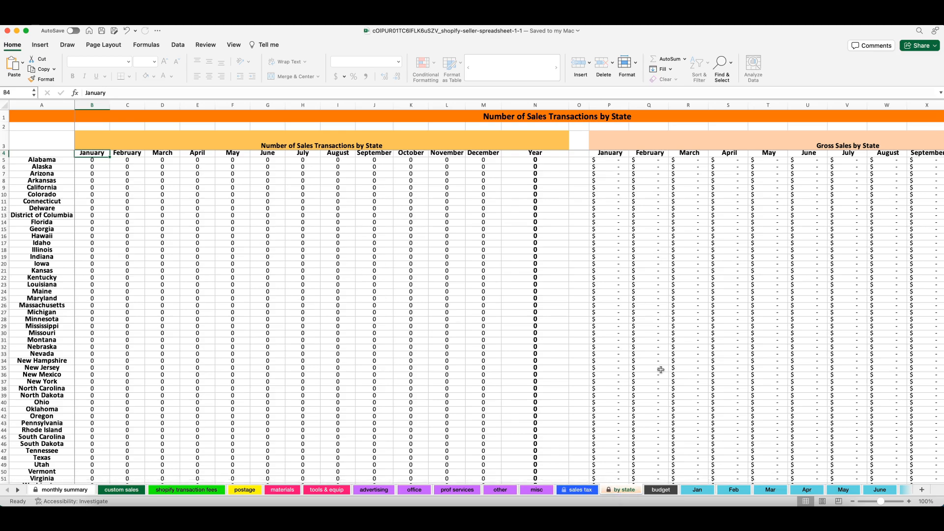
pyautogui.hscroll(2, 661, 369)
pyautogui.hscroll(-2, 661, 369)
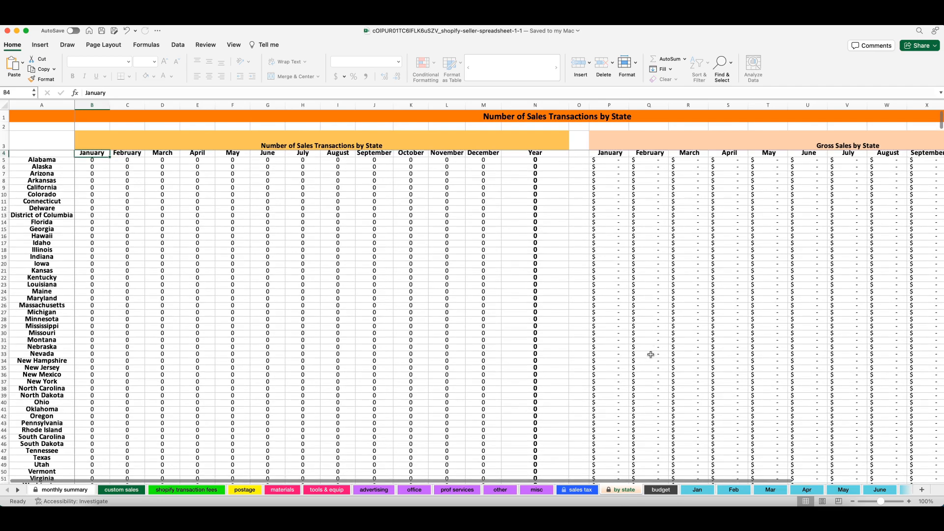
pyautogui.click(581, 490)
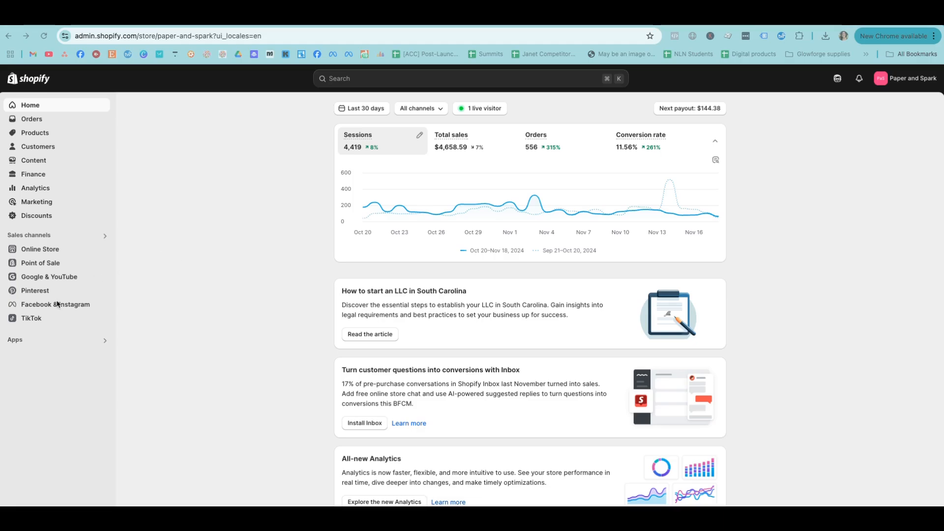
# Switch to the Shopify admin, open the analytics reports list and look through the available reports.
pyautogui.click(37, 189)
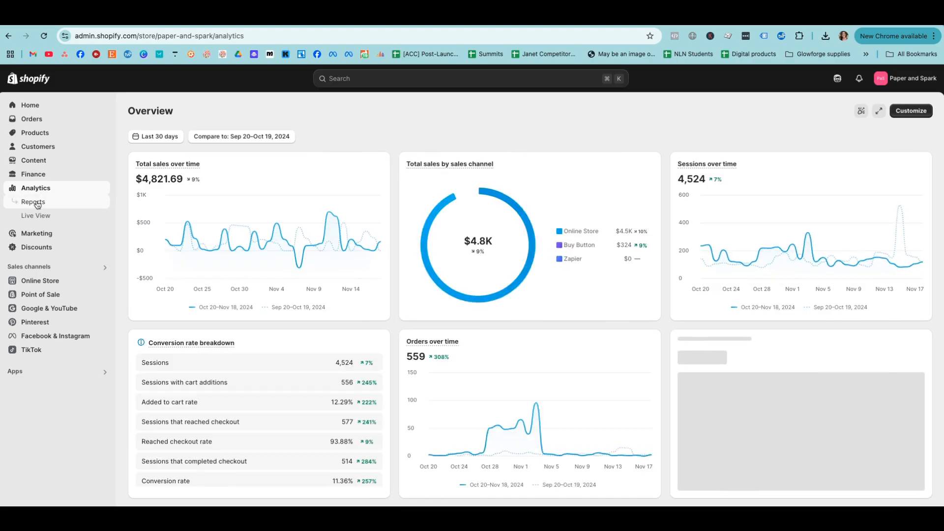
pyautogui.click(38, 204)
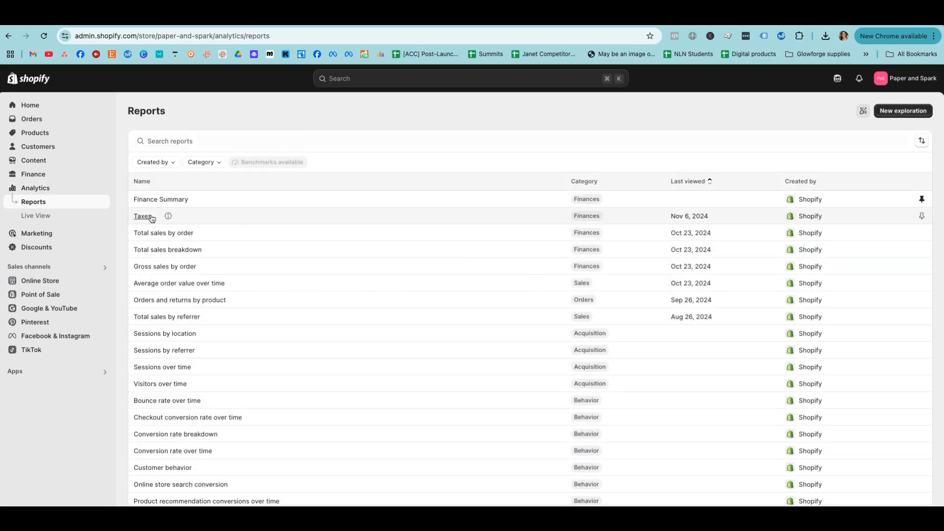
pyautogui.click(205, 198)
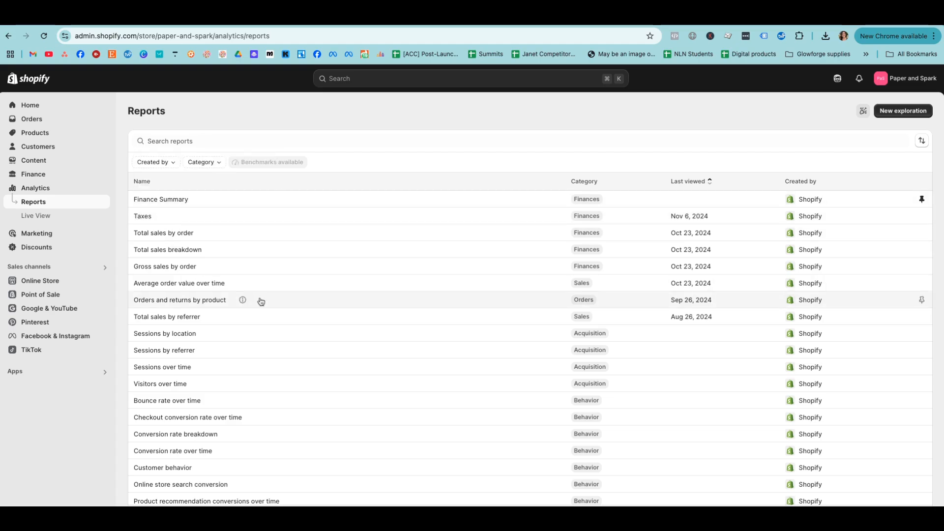
pyautogui.moveTo(241, 283)
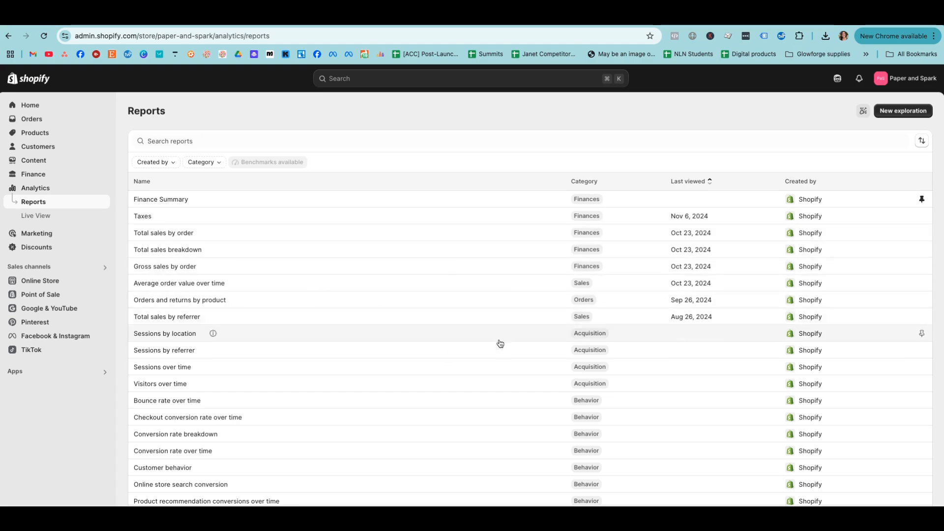
pyautogui.scroll(-1, 242, 288)
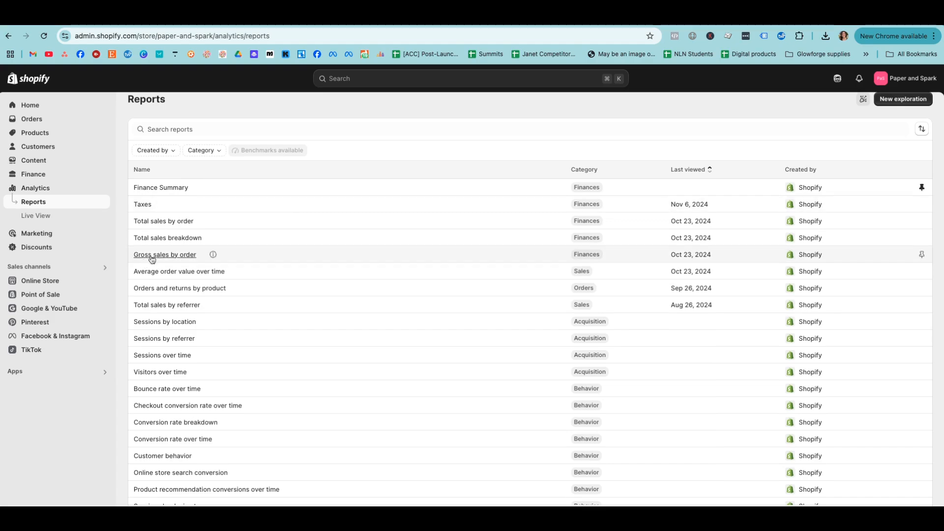
pyautogui.scroll(-2, 208, 338)
pyautogui.scroll(2, 217, 341)
# Search the reports list for "total sales" and clear the search.
pyautogui.click(186, 141)
pyautogui.write('to')
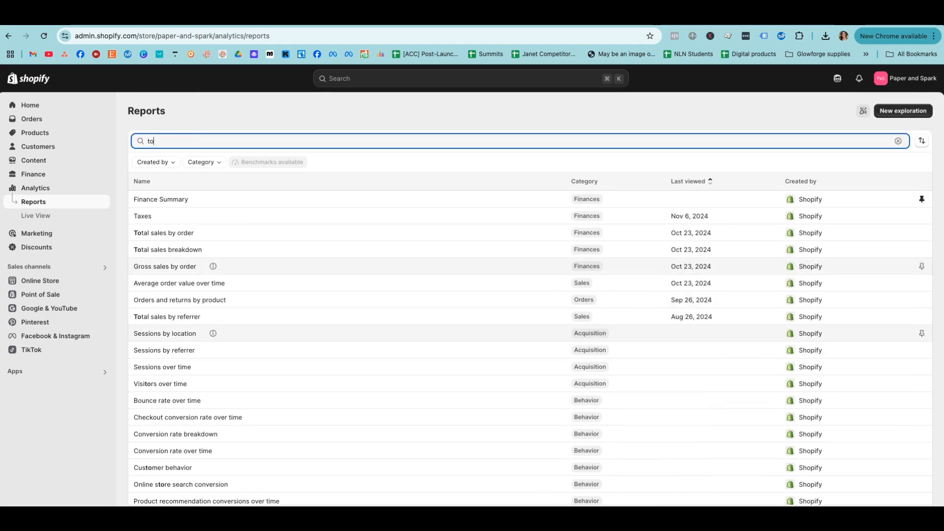
pyautogui.write('tal sales')
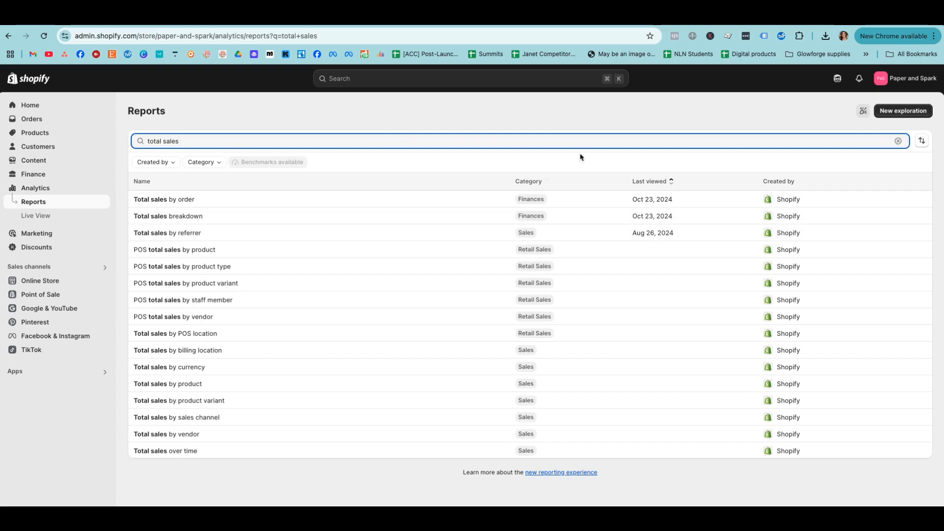
pyautogui.click(899, 142)
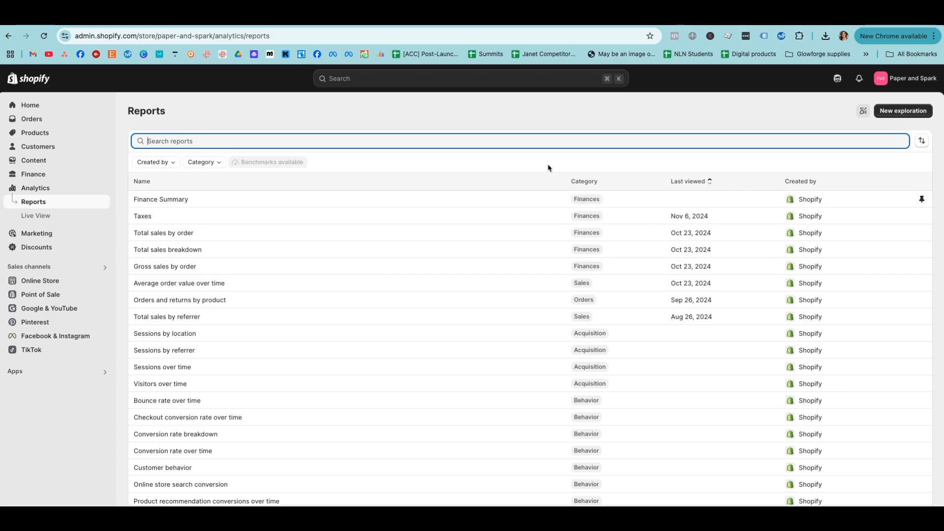
# Examine the Category and Created by filter options and the finance reports in the reports list.
pyautogui.scroll(-1, 243, 251)
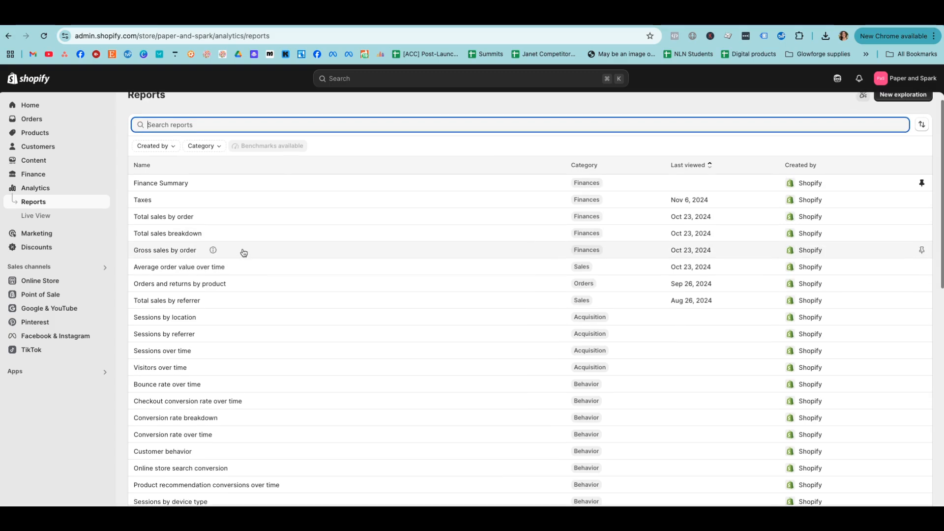
pyautogui.click(202, 146)
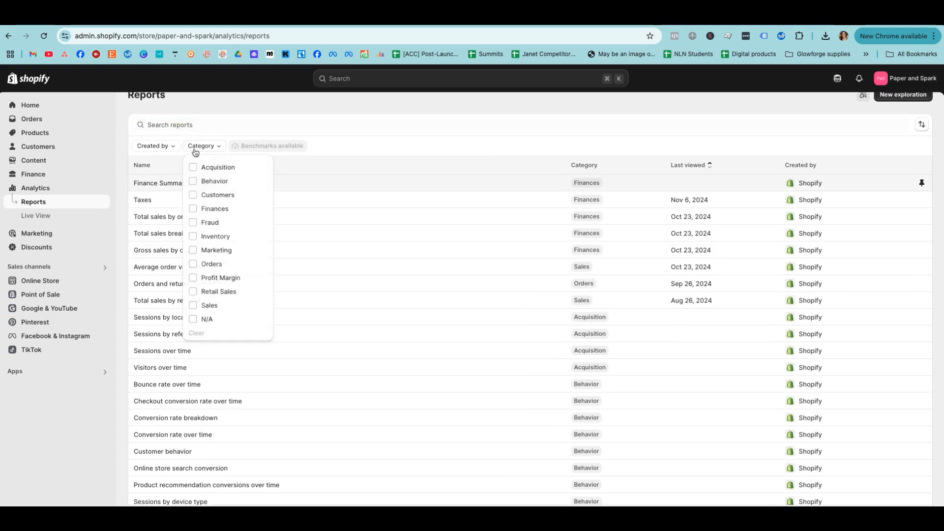
pyautogui.click(159, 149)
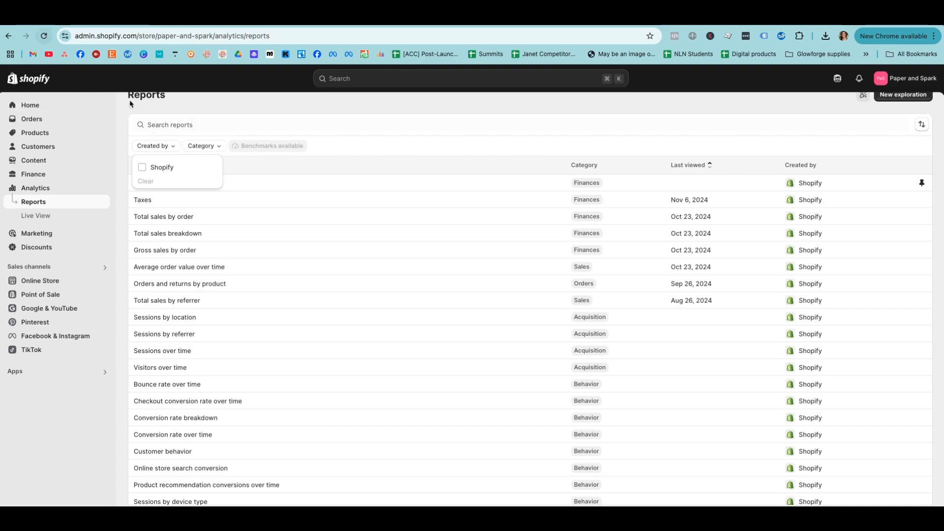
pyautogui.click(424, 151)
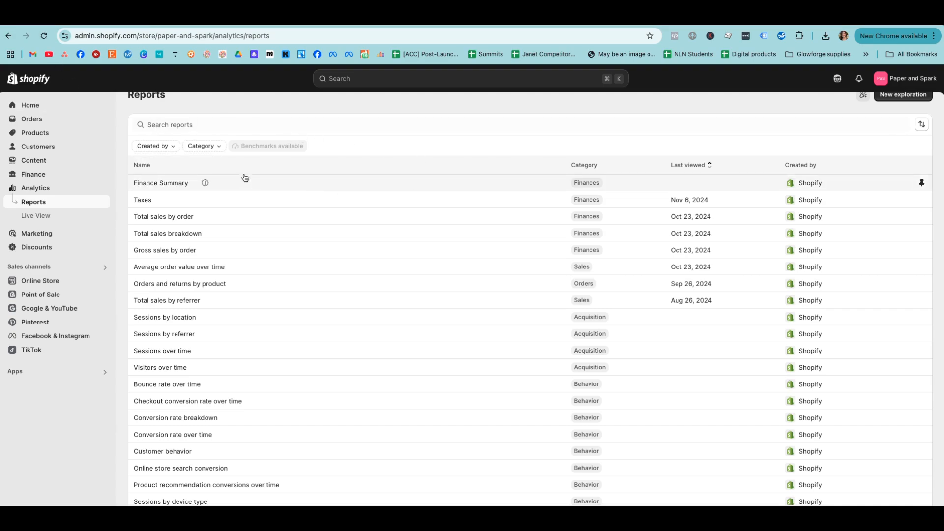
pyautogui.scroll(-1, 231, 177)
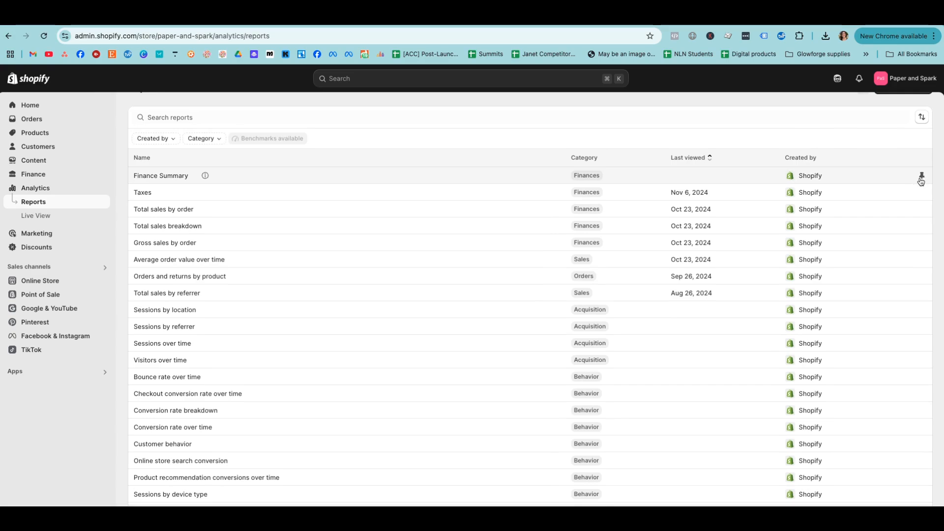
pyautogui.scroll(1, 906, 186)
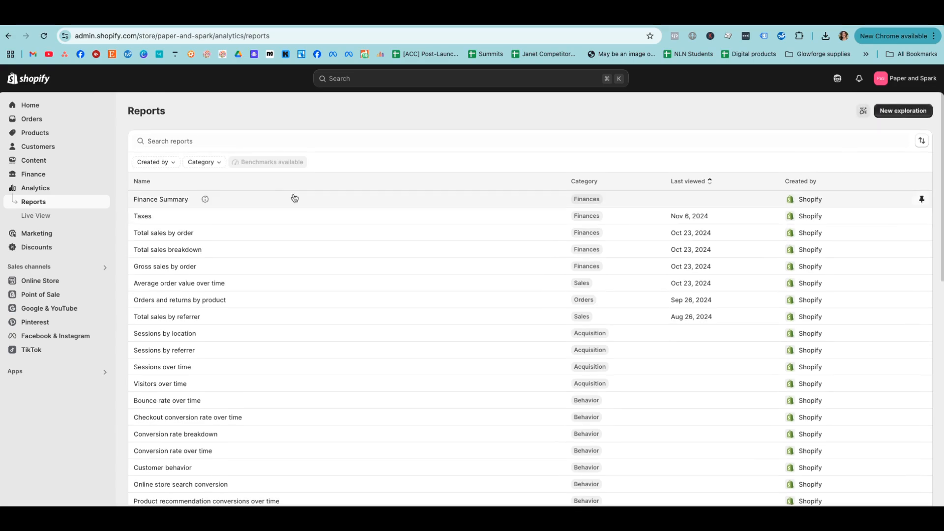
# Search the reports for "Finance Summary", open that report and open its Total Sales details.
pyautogui.click(249, 142)
pyautogui.write('Finance Summary')
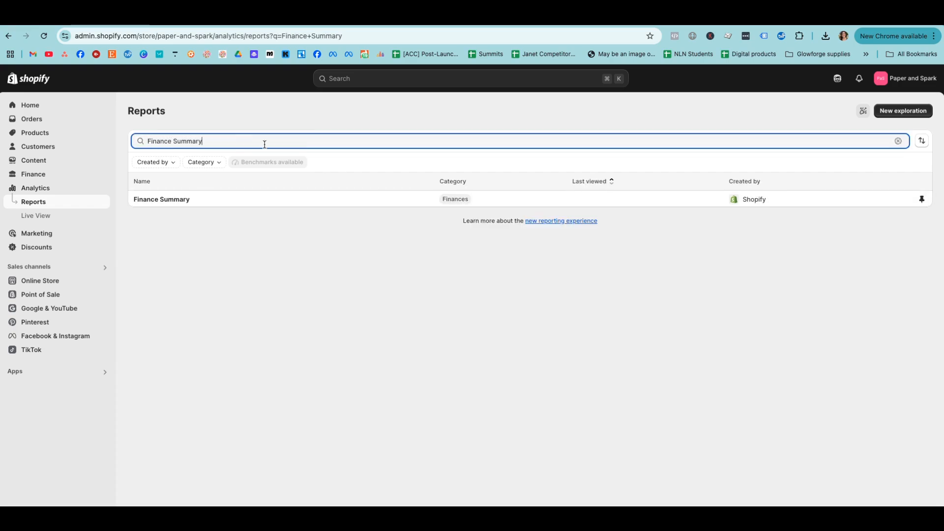
pyautogui.click(167, 201)
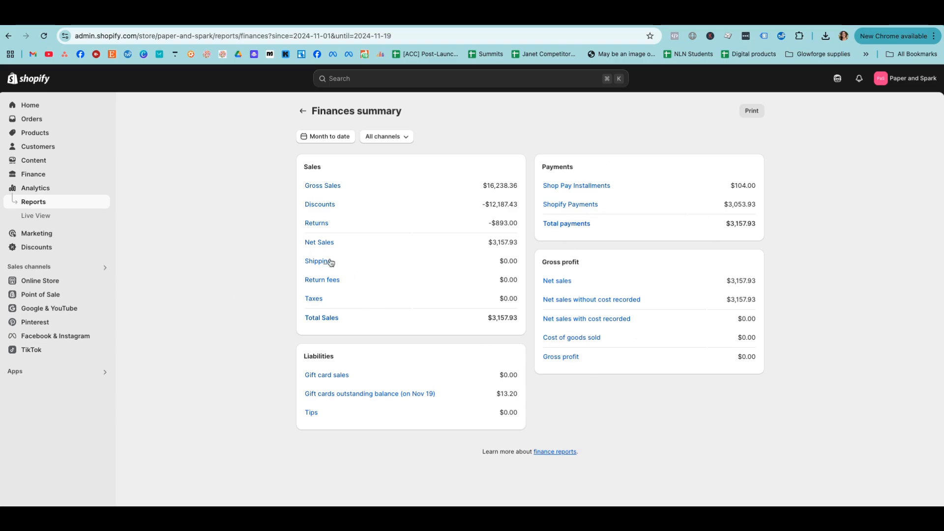
pyautogui.click(314, 319)
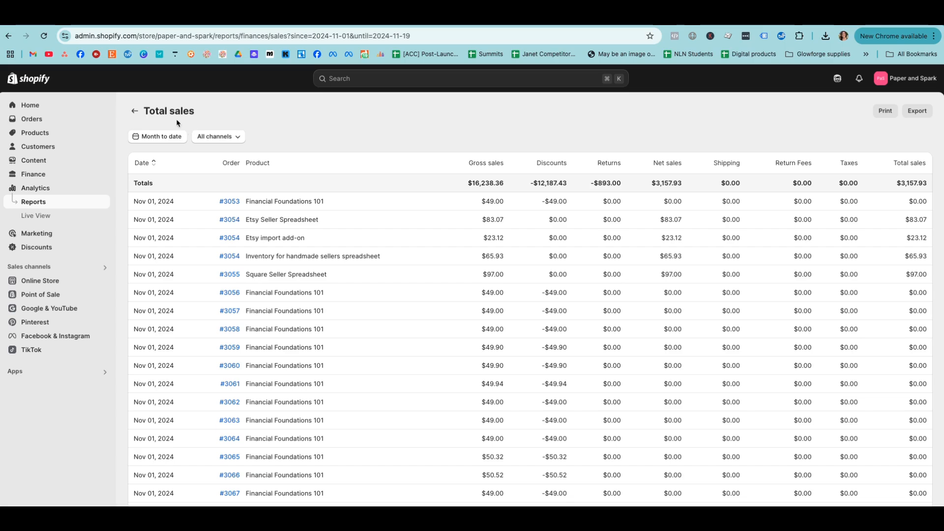
# Set the Total sales date range to Mar 1–Mar 31, 2024 and export the full report as CSV.
pyautogui.click(151, 138)
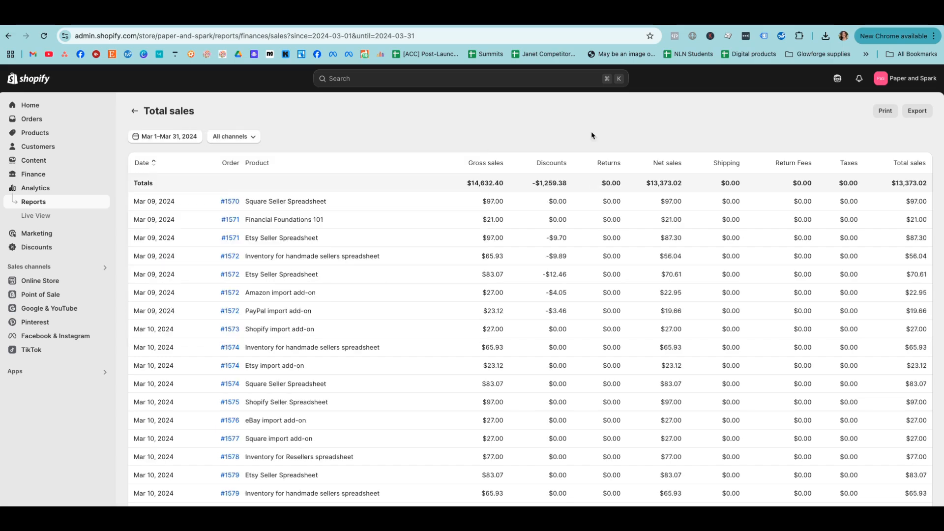
pyautogui.click(917, 110)
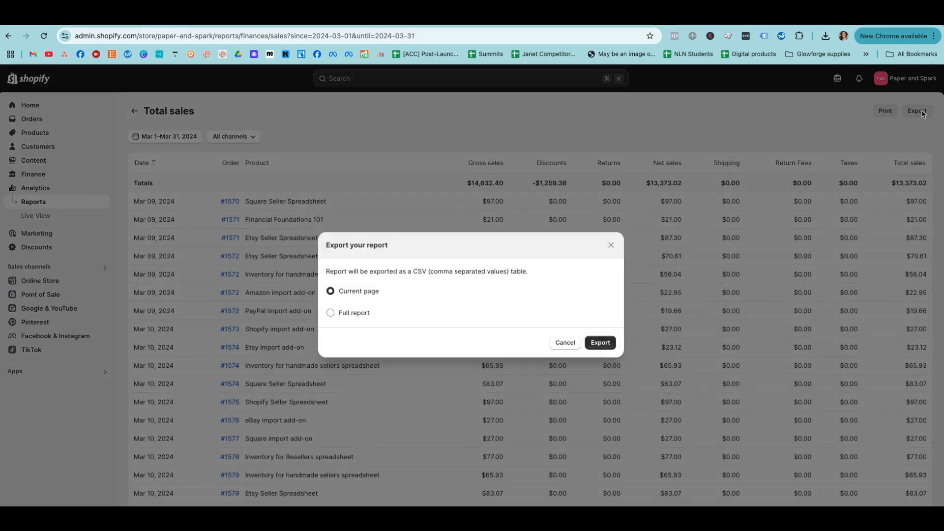
pyautogui.click(342, 313)
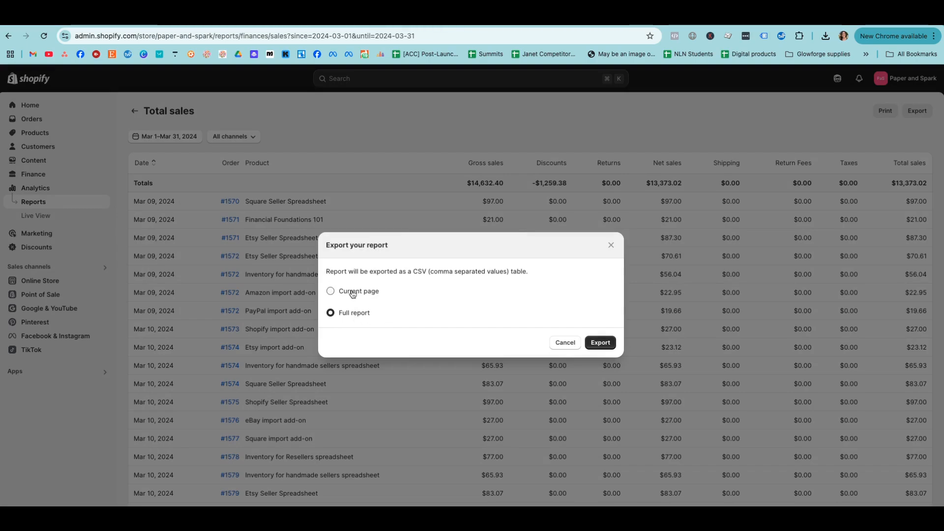
pyautogui.click(610, 343)
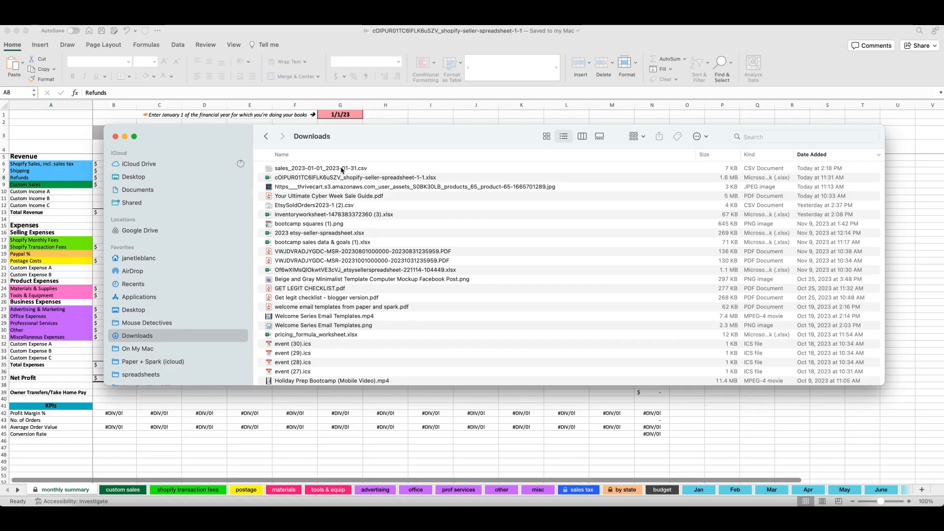
# Open the downloaded file sales_2023-01-01_2023-01-31.csv in Microsoft Excel.
pyautogui.click(314, 168)
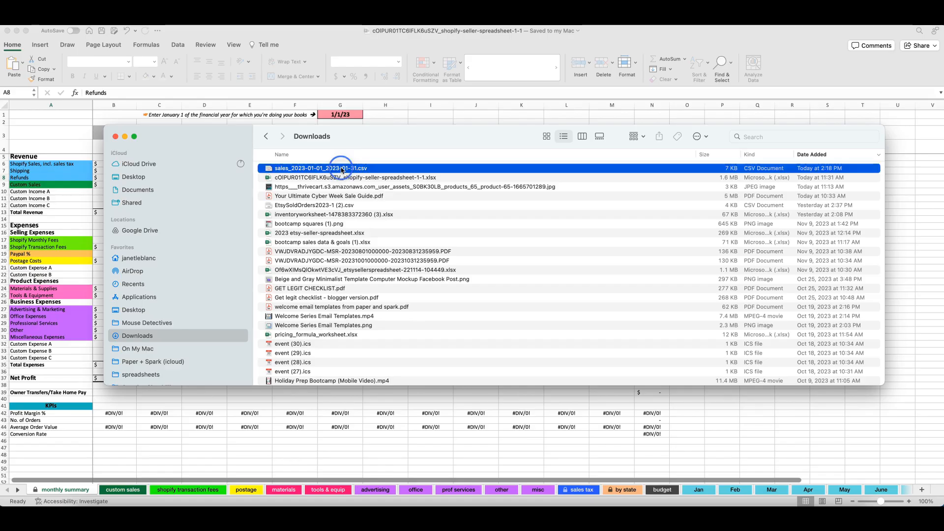
pyautogui.rightClick(343, 168)
pyautogui.moveTo(425, 182)
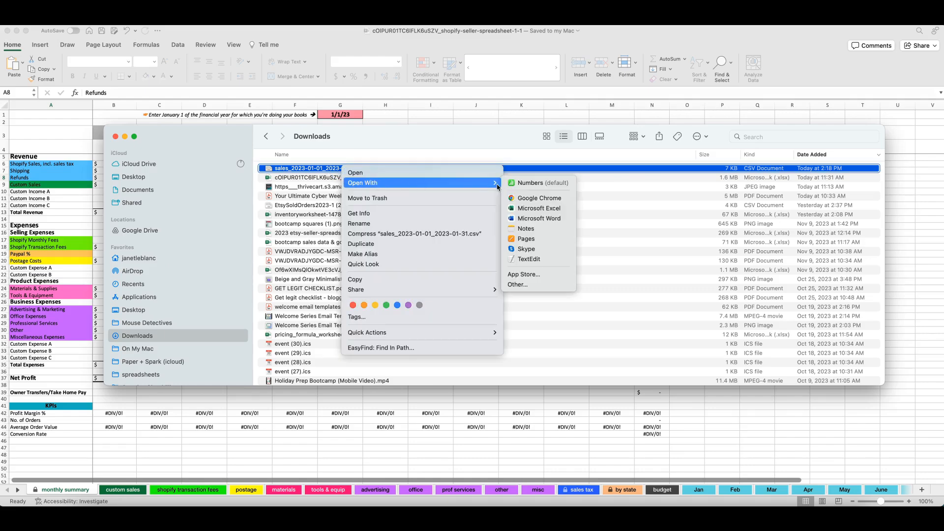
pyautogui.click(523, 209)
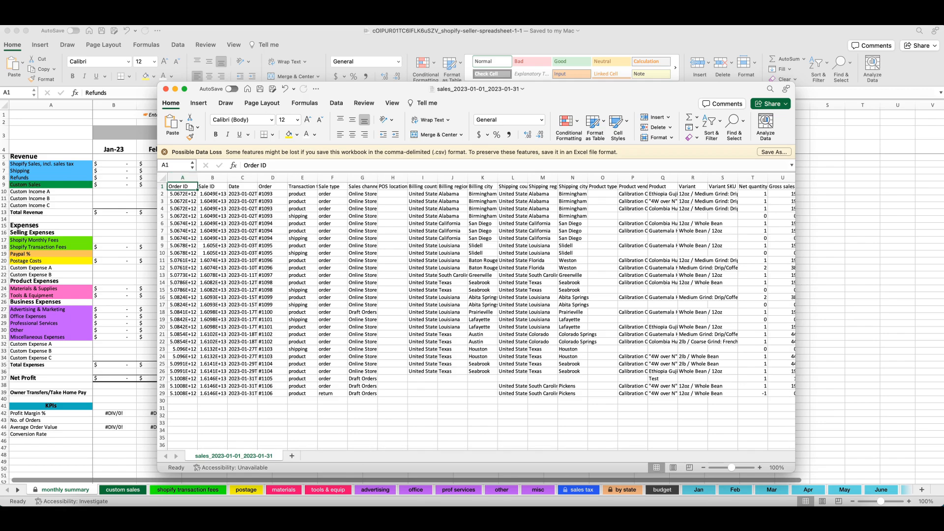
# Select the entire sheet of the January sales CSV and copy all its data.
pyautogui.click(161, 187)
pyautogui.moveTo(162, 187); pyautogui.dragTo(211, 352)
pyautogui.click(212, 352)
pyautogui.hscroll(-2, 213, 351)
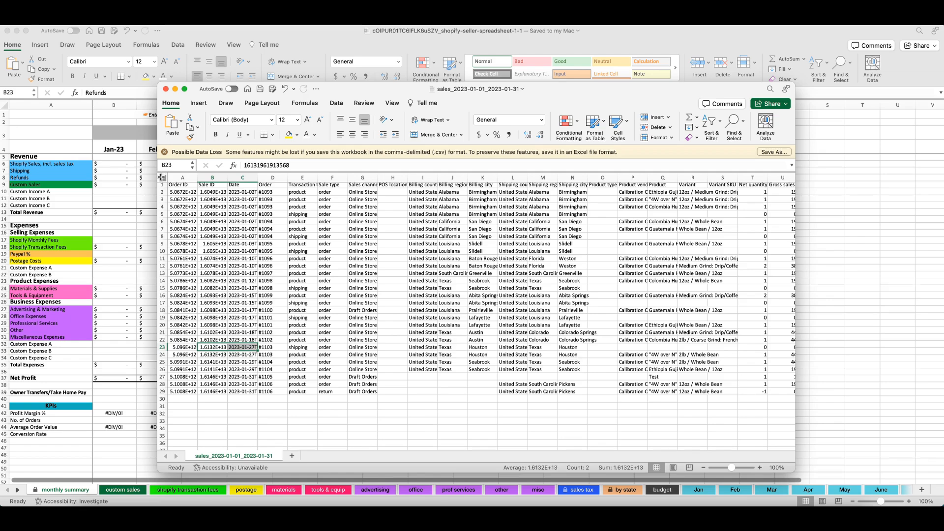
pyautogui.click(162, 177)
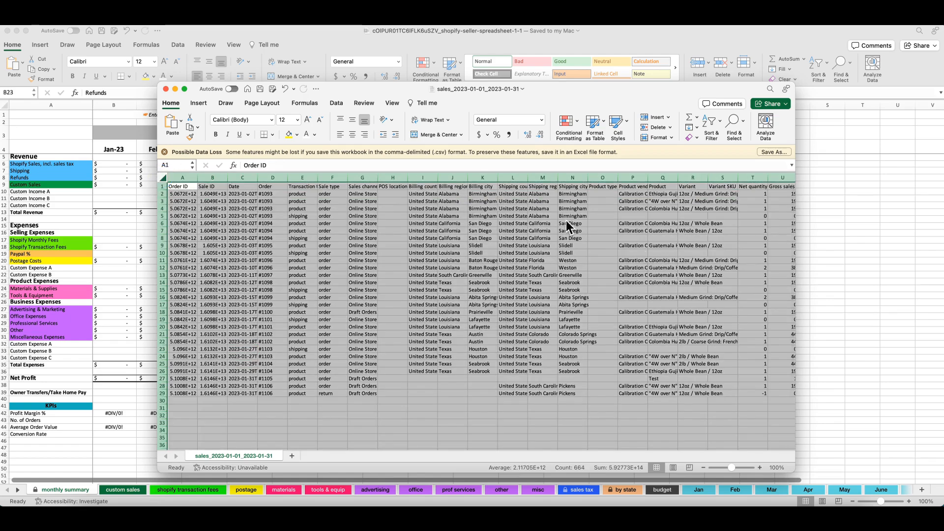
pyautogui.rightClick(345, 291)
pyautogui.click(359, 304)
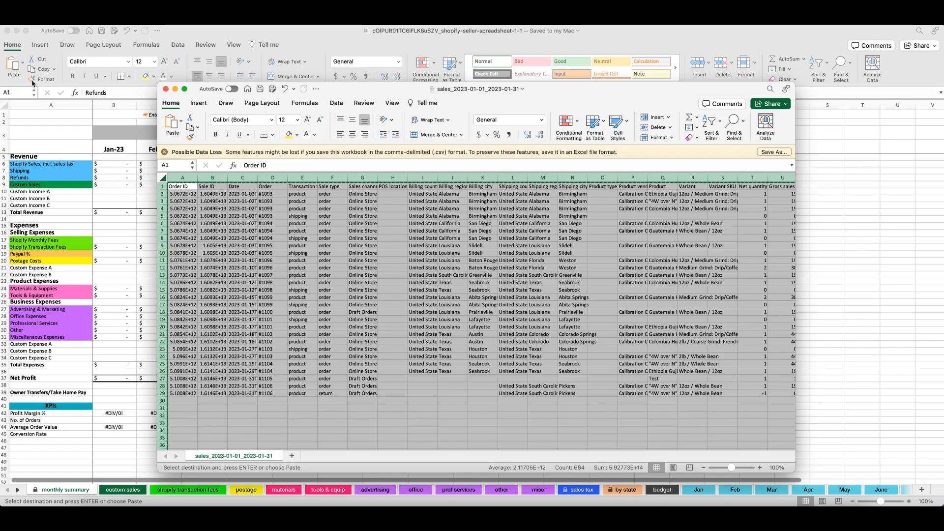
pyautogui.click(76, 25)
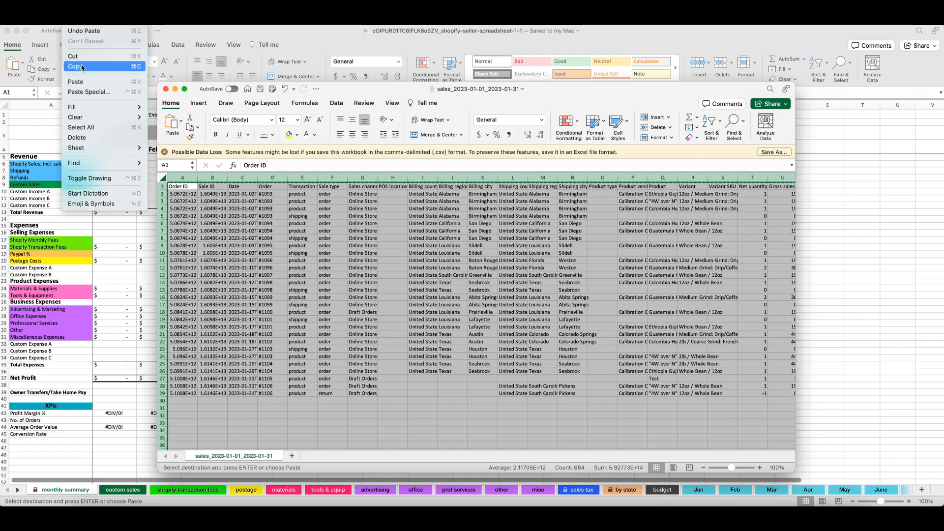
pyautogui.click(93, 310)
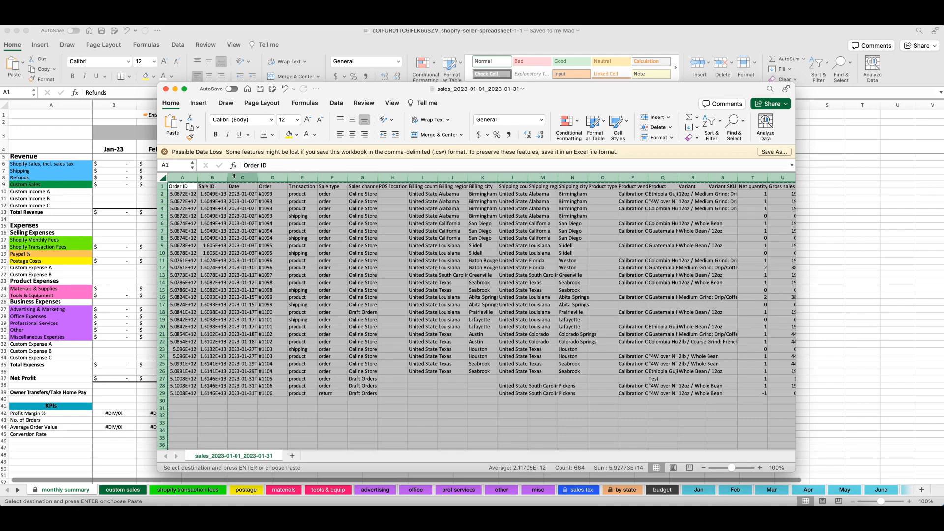
# Paste the copied sales data into the Jan sheet of the Shopify seller spreadsheet, starting at cell A1.
pyautogui.click(126, 365)
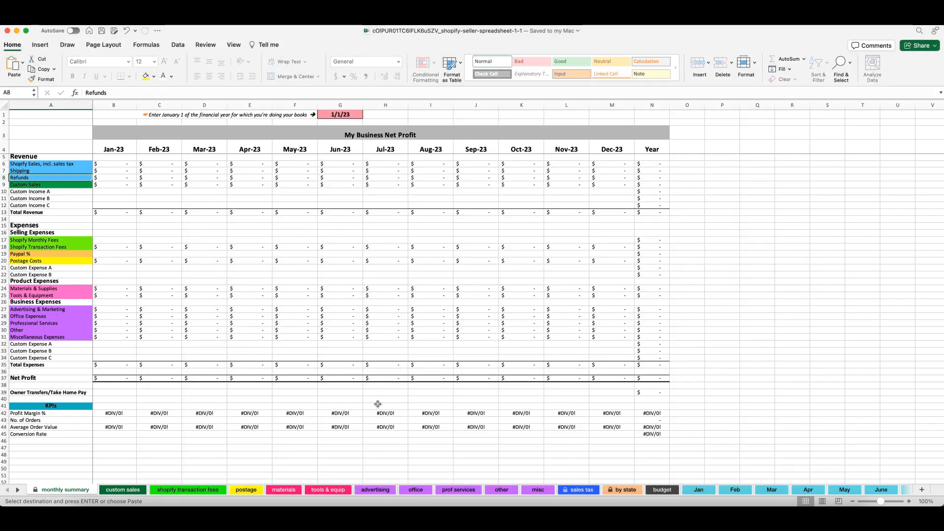
pyautogui.click(698, 490)
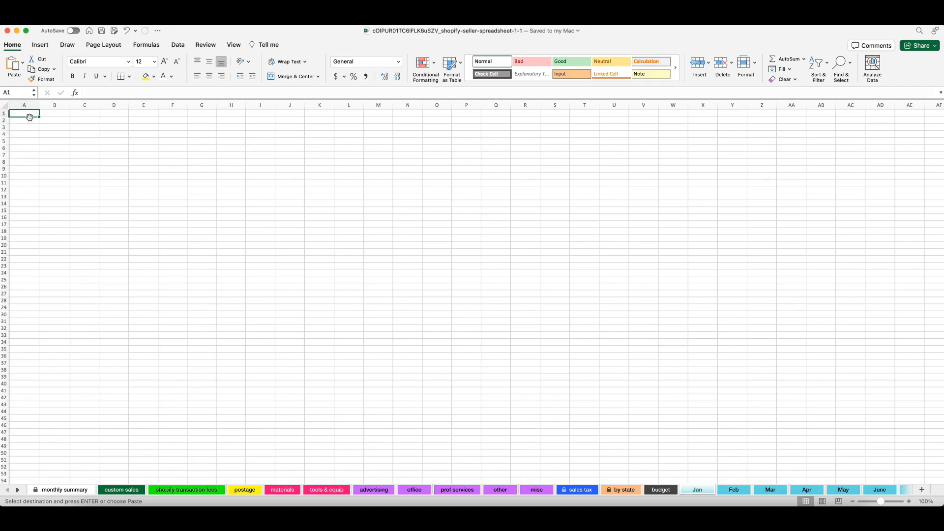
pyautogui.click(15, 105)
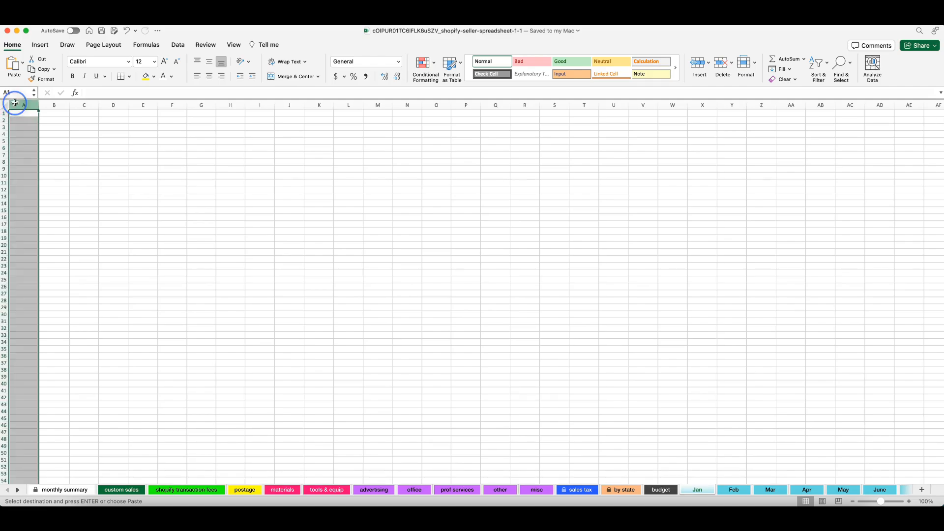
pyautogui.click(21, 127)
pyautogui.click(20, 114)
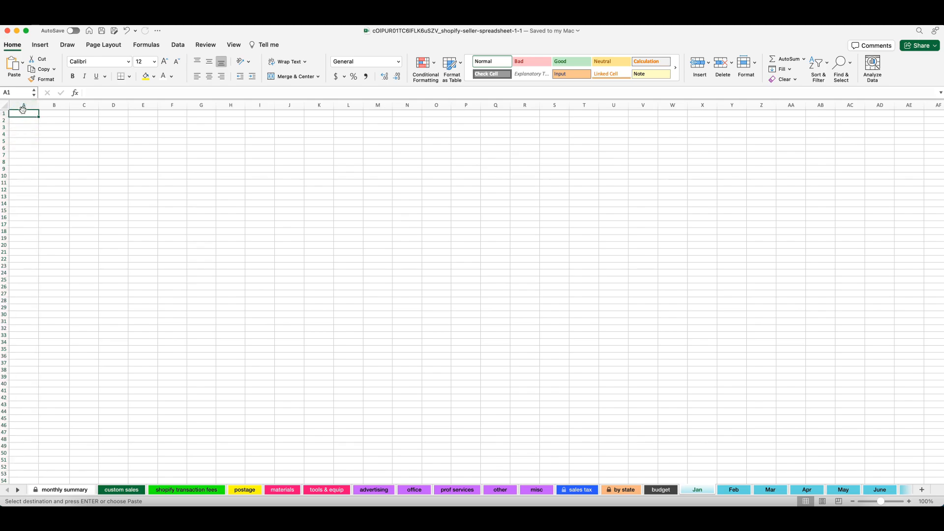
pyautogui.rightClick(23, 114)
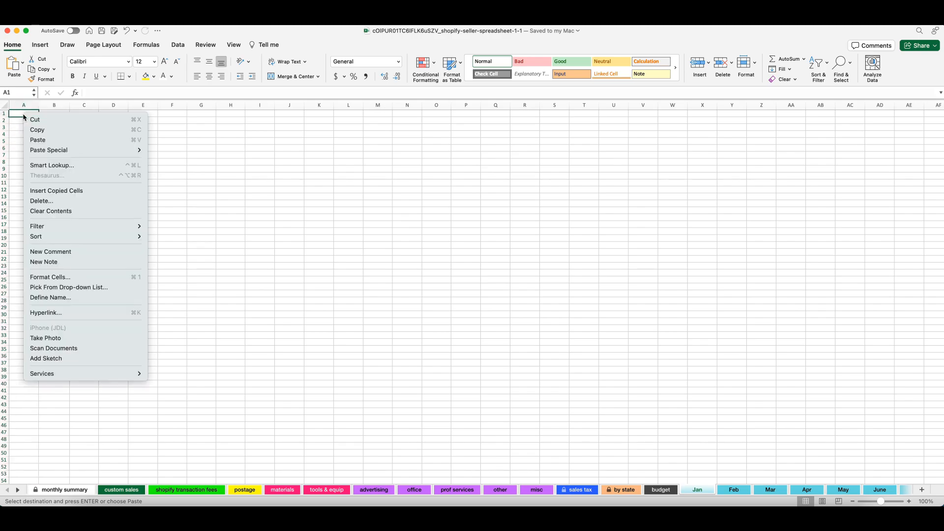
pyautogui.click(39, 140)
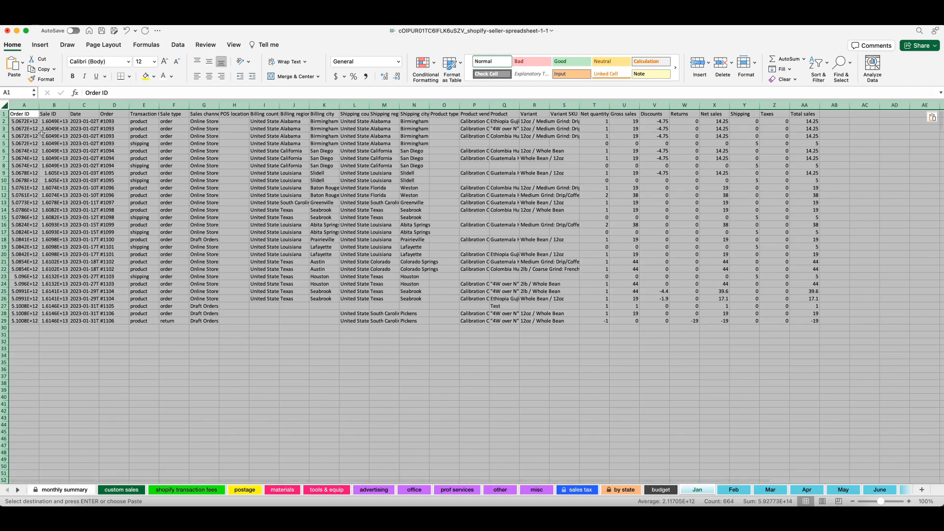
pyautogui.click(69, 20)
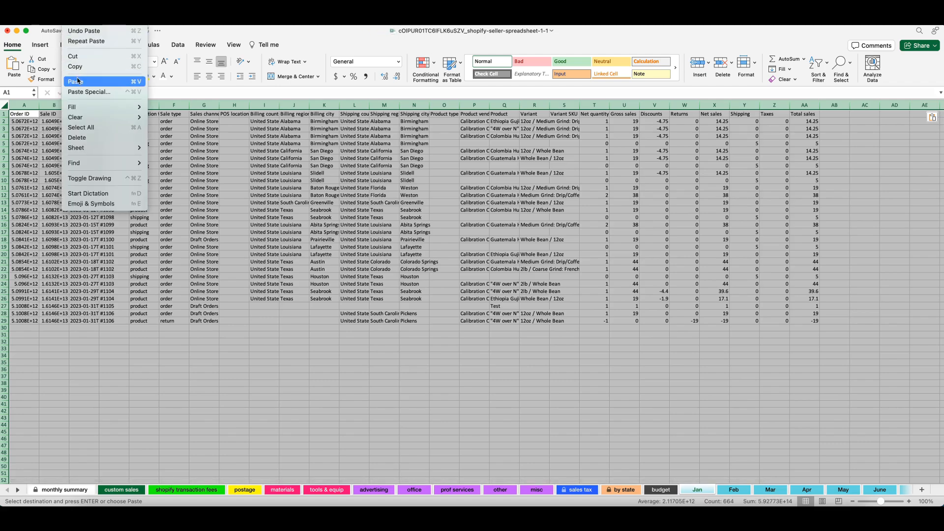
pyautogui.click(270, 196)
pyautogui.click(204, 188)
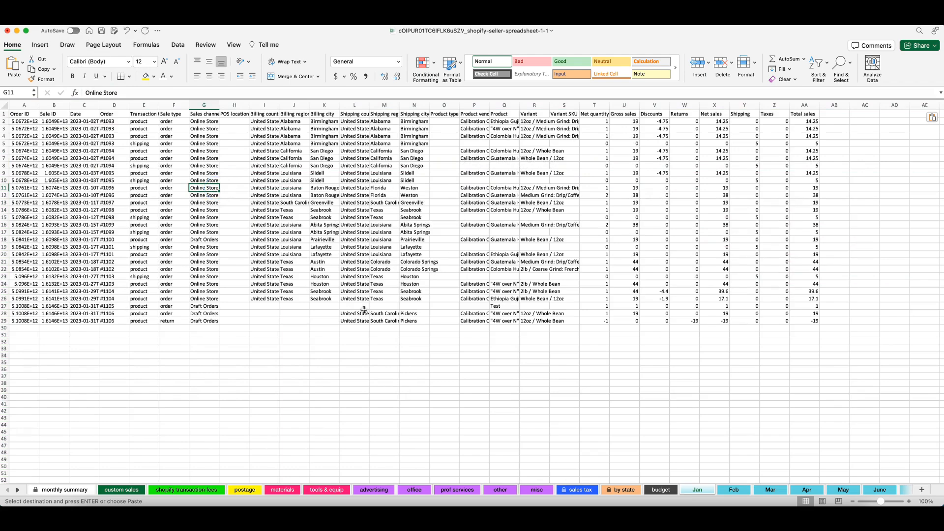
# Examine the January Shopify sales, shipping, refunds and total revenue cells and their formulas on the monthly summary sheet.
pyautogui.click(57, 492)
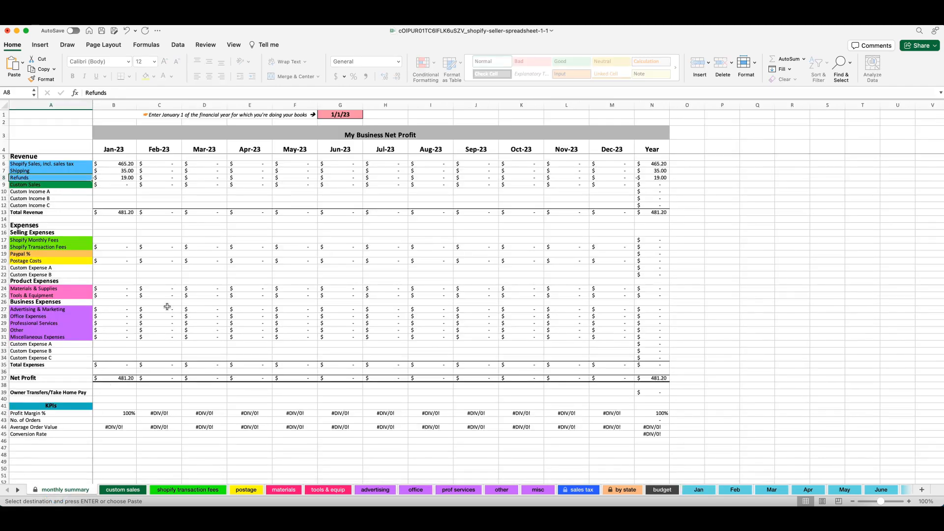
pyautogui.click(118, 164)
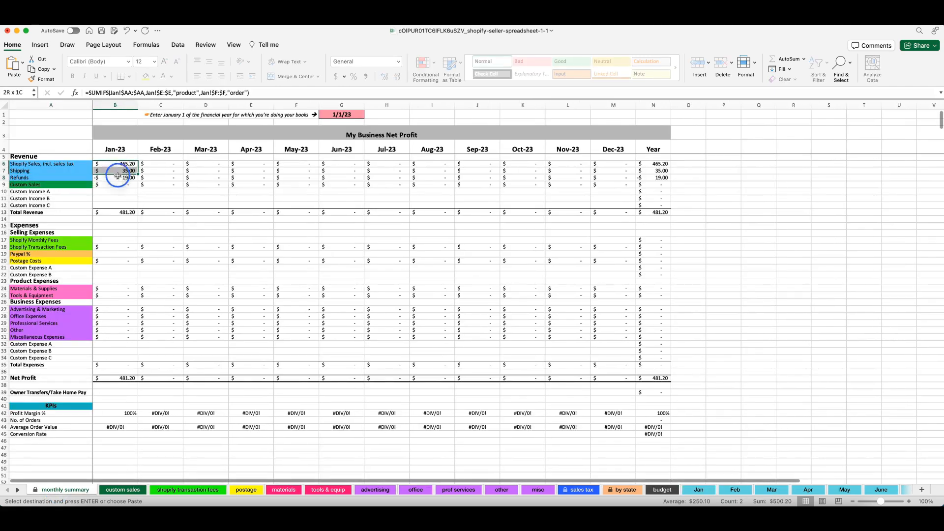
pyautogui.click(82, 164)
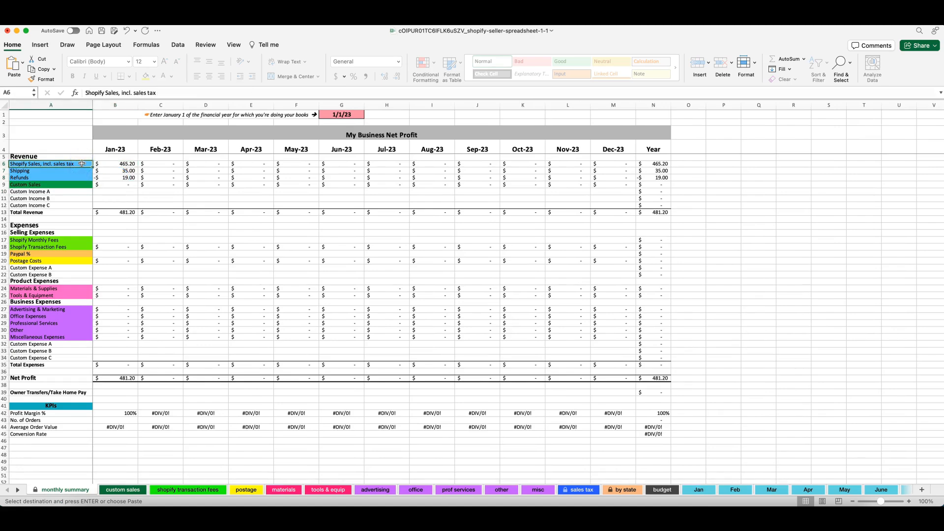
pyautogui.click(74, 171)
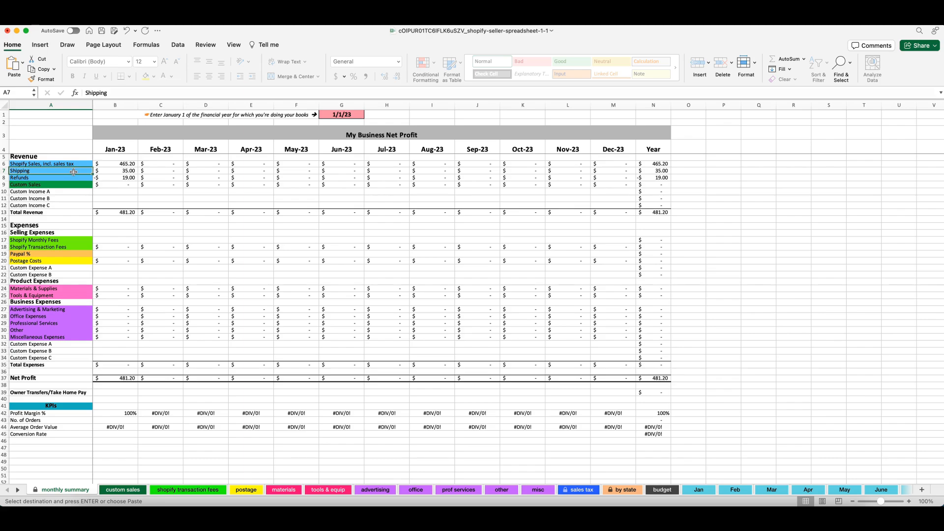
pyautogui.click(65, 178)
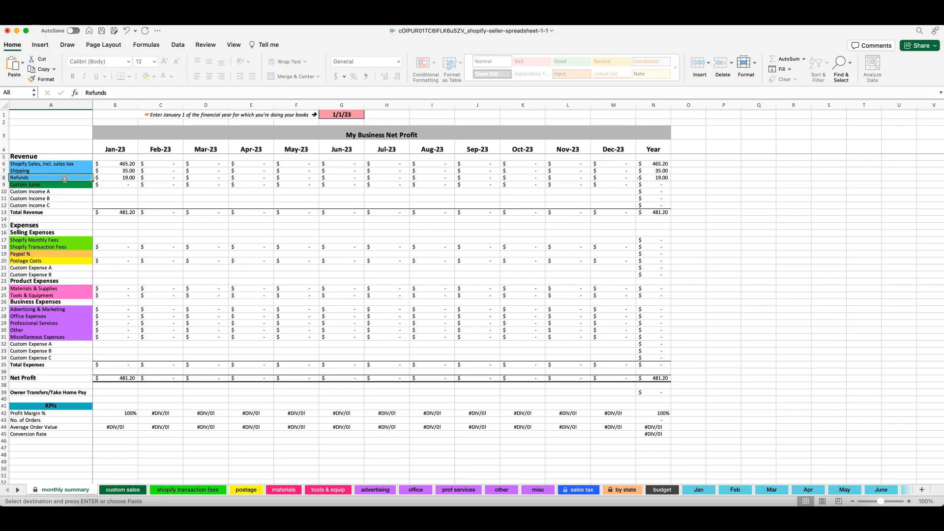
pyautogui.click(117, 177)
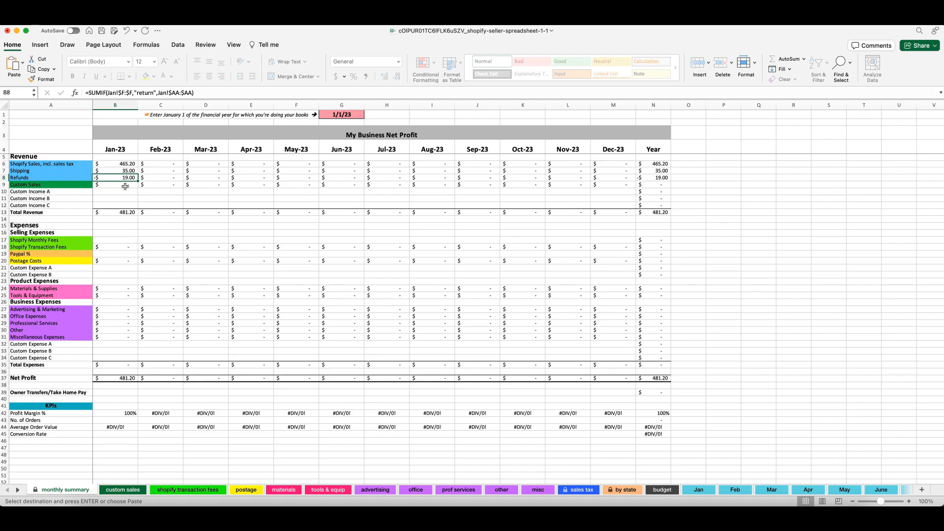
pyautogui.click(110, 212)
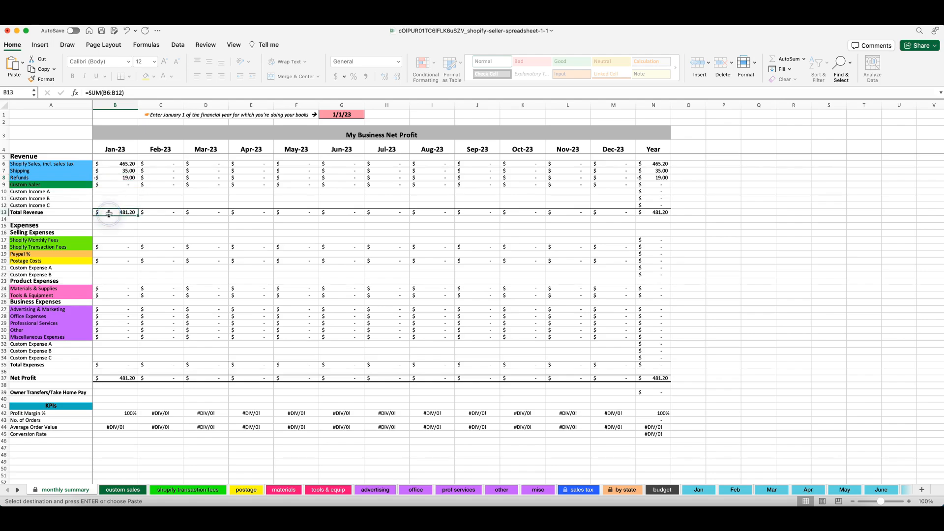
pyautogui.click(118, 164)
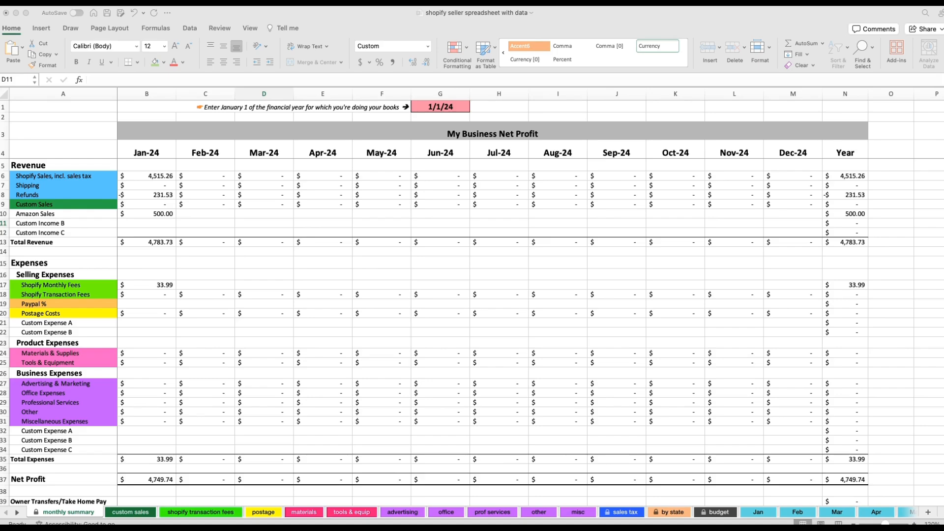
# In the 'shopify seller spreadsheet with data' workbook, open the Feb sheet and select cell A1.
pyautogui.click(798, 512)
pyautogui.click(798, 512)
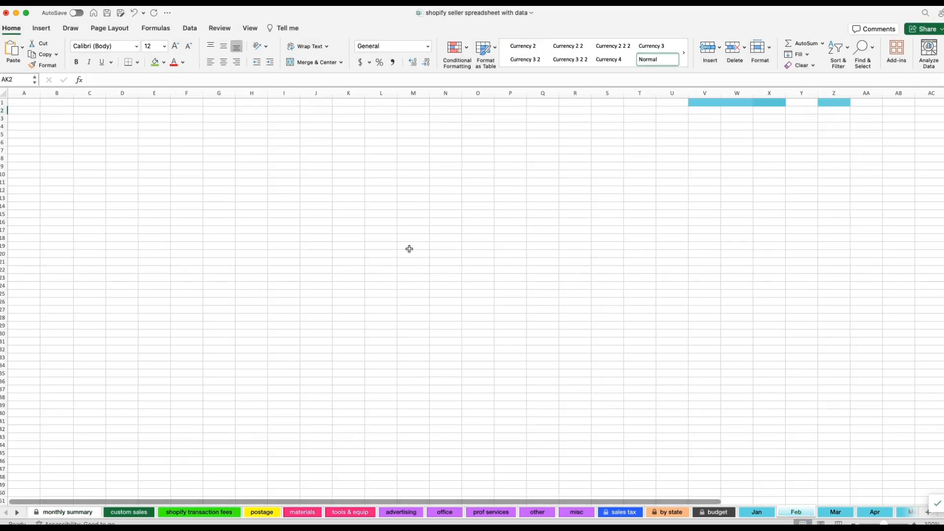
pyautogui.click(25, 102)
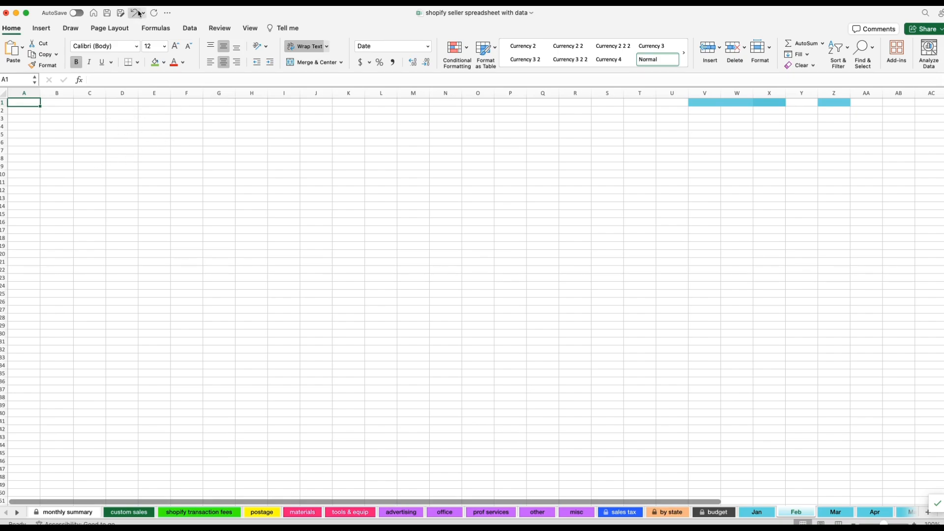
pyautogui.hscroll(1, 68, 113)
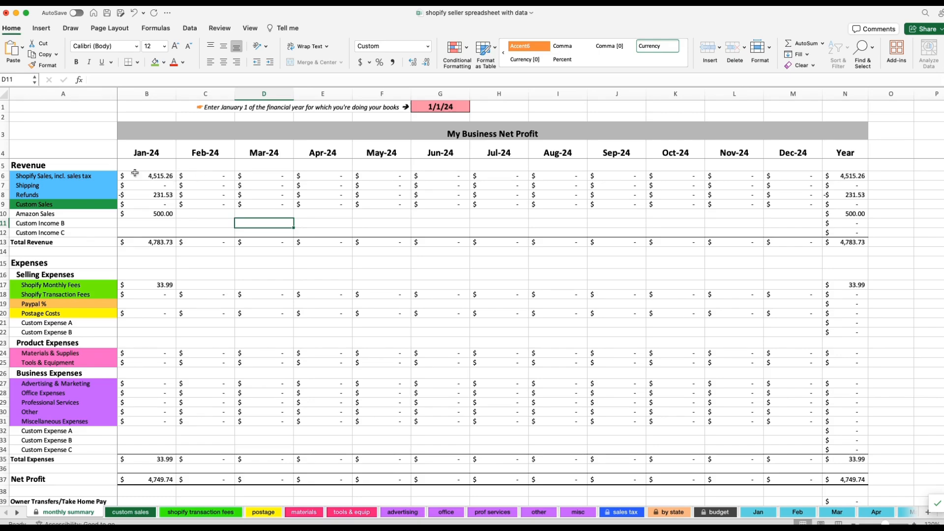
# Inspect the Shopify Sales row on the monthly summary and read its comment in the 2025 shop issue workbook.
pyautogui.click(169, 175)
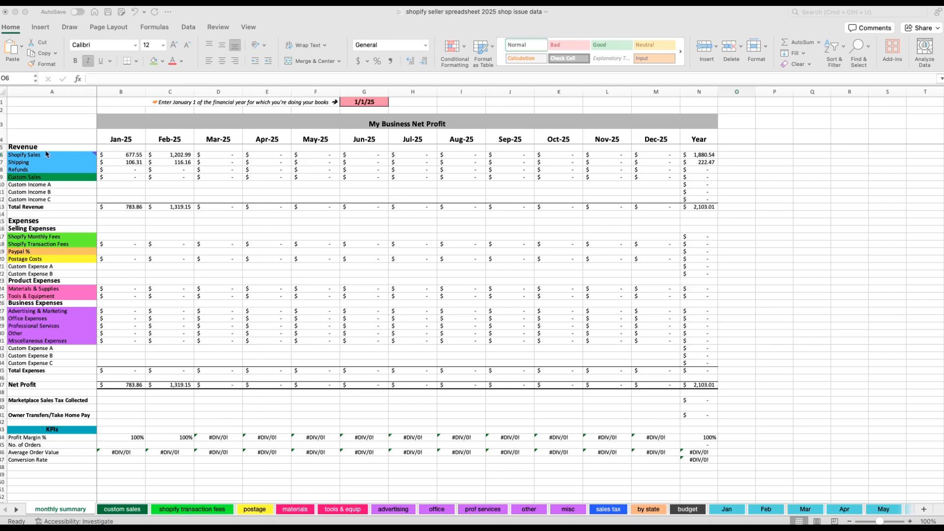
pyautogui.click(45, 157)
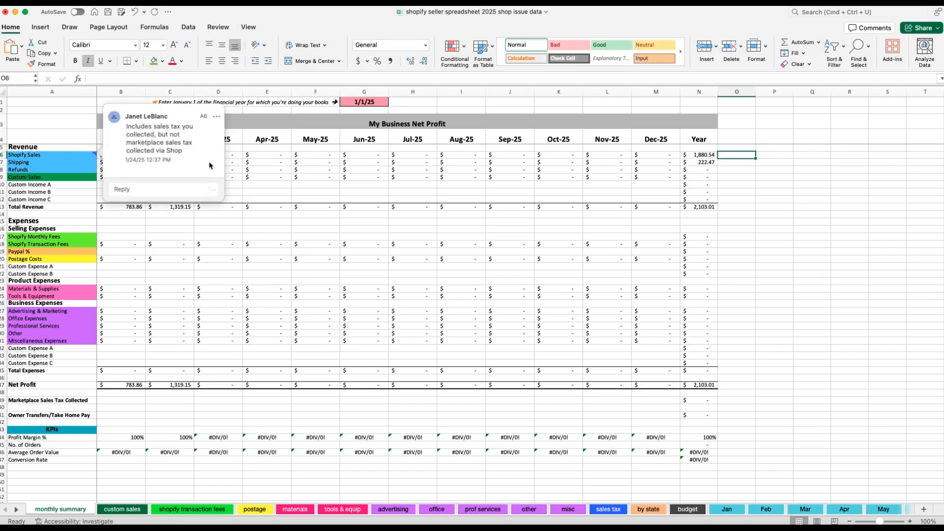
pyautogui.click(288, 163)
pyautogui.click(71, 157)
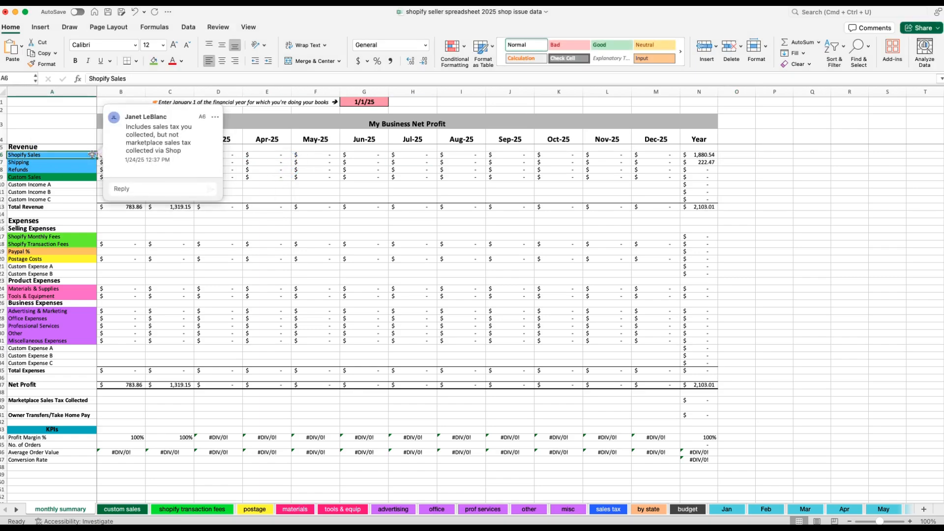
pyautogui.click(264, 156)
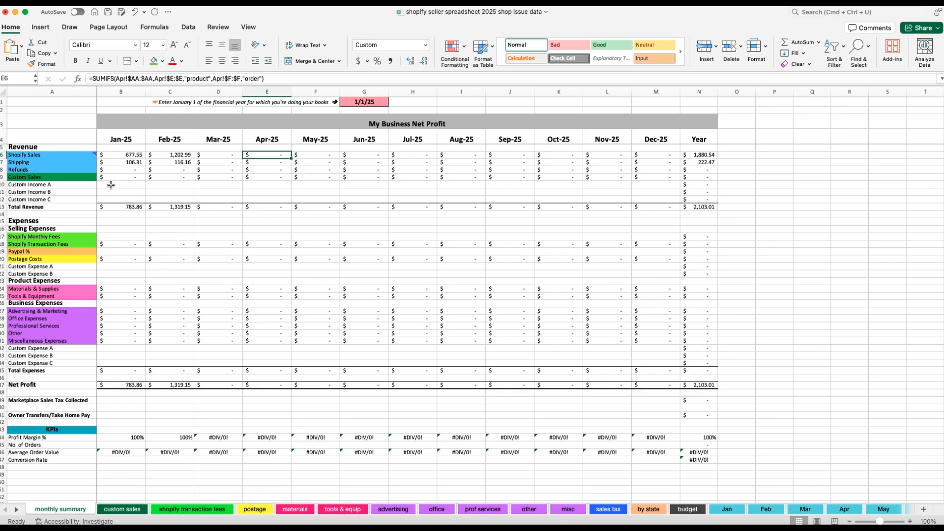
pyautogui.click(2, 155)
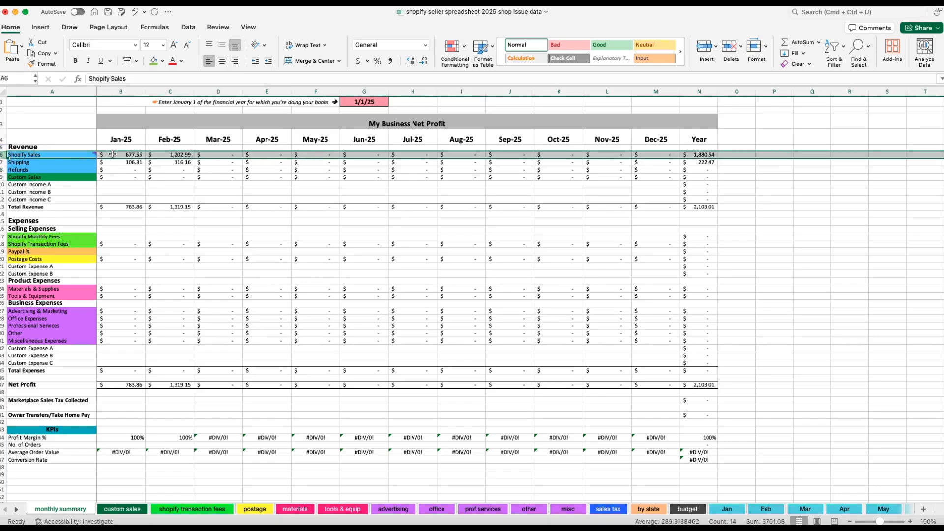
# Check the January shipping formula on the 2024 monthly summary and the billing region and city columns on the Jan sheet.
pyautogui.moveTo(83, 160)
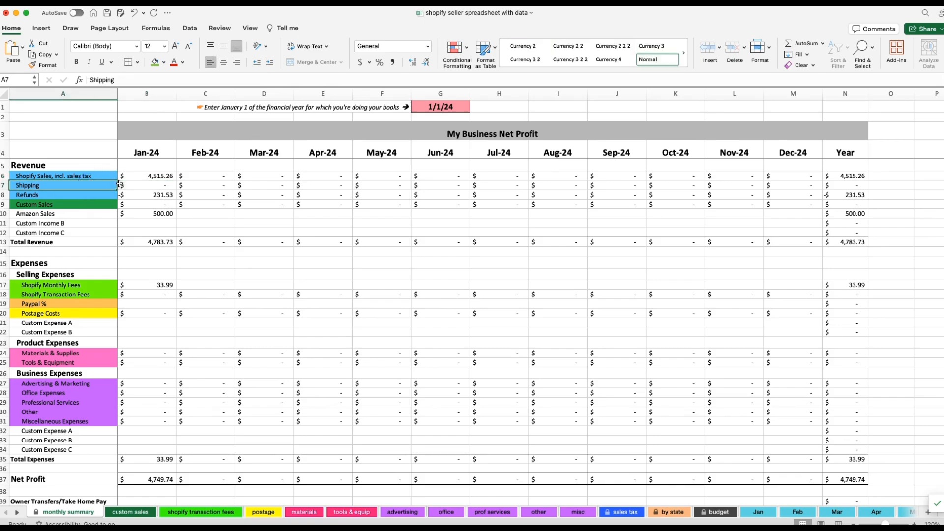
pyautogui.click(161, 186)
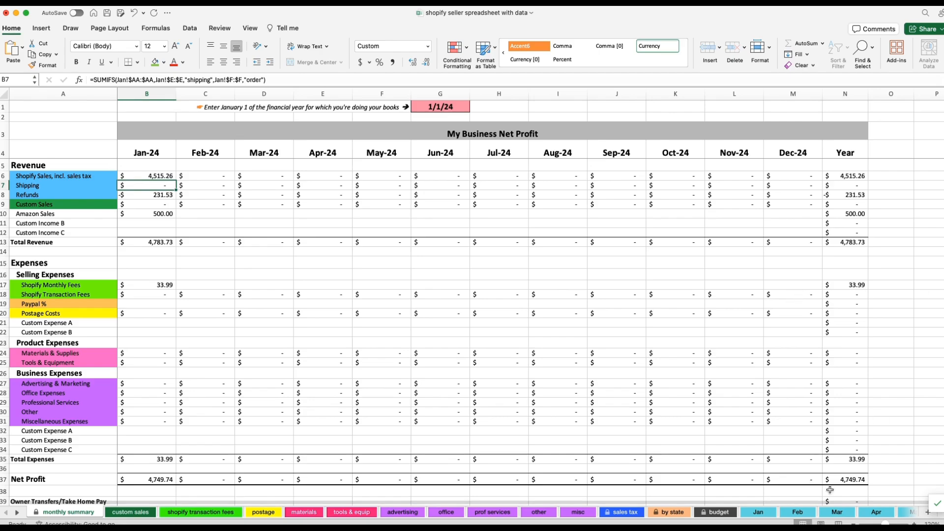
pyautogui.click(762, 513)
pyautogui.click(315, 92)
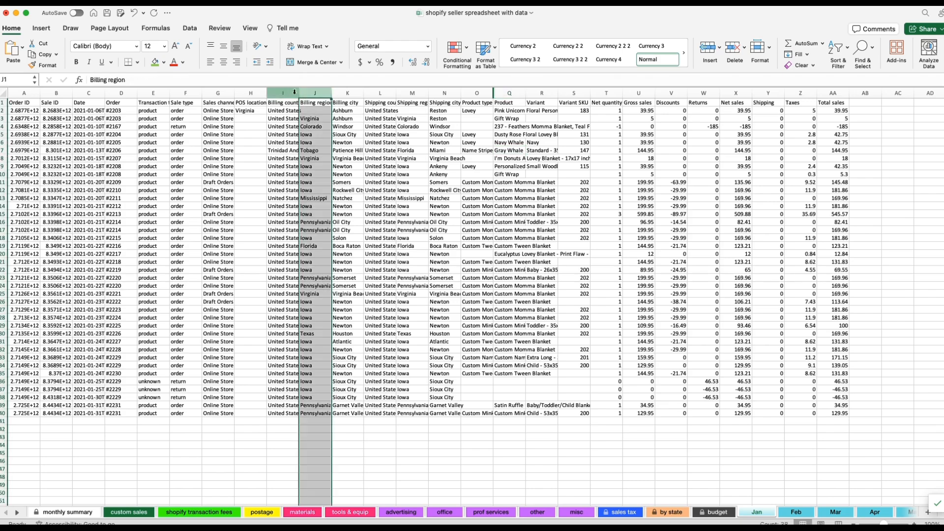
pyautogui.click(347, 102)
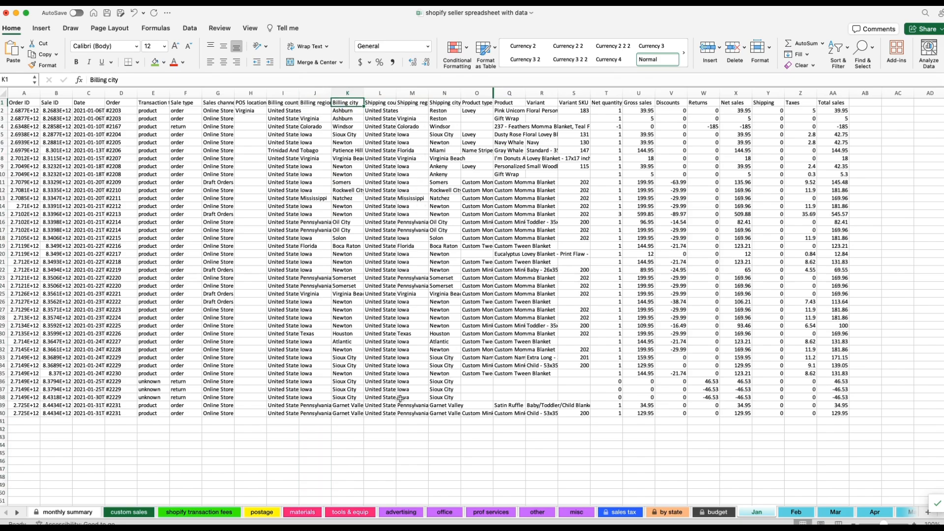
# Review the sales tax sheet and the instructions document's point-of-sale note, and return to the monthly summary sheet.
pyautogui.click(621, 511)
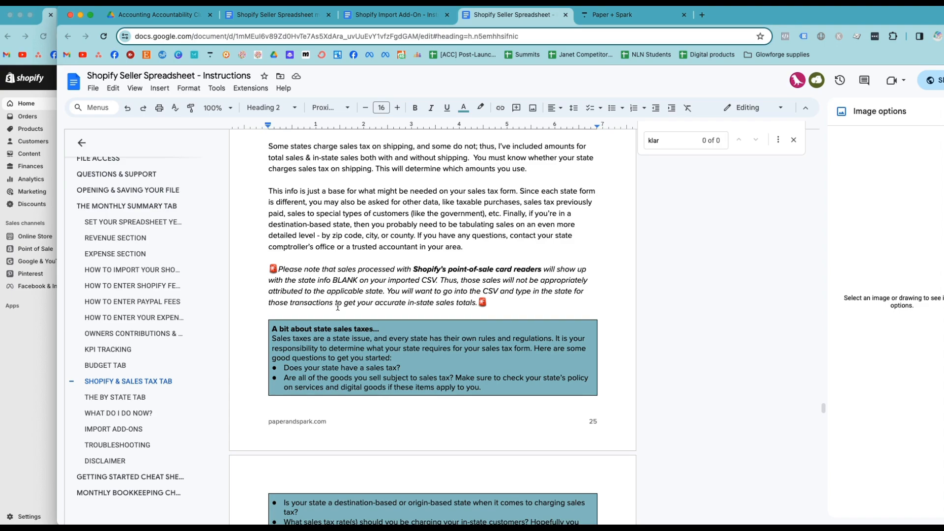
pyautogui.scroll(-1, 381, 301)
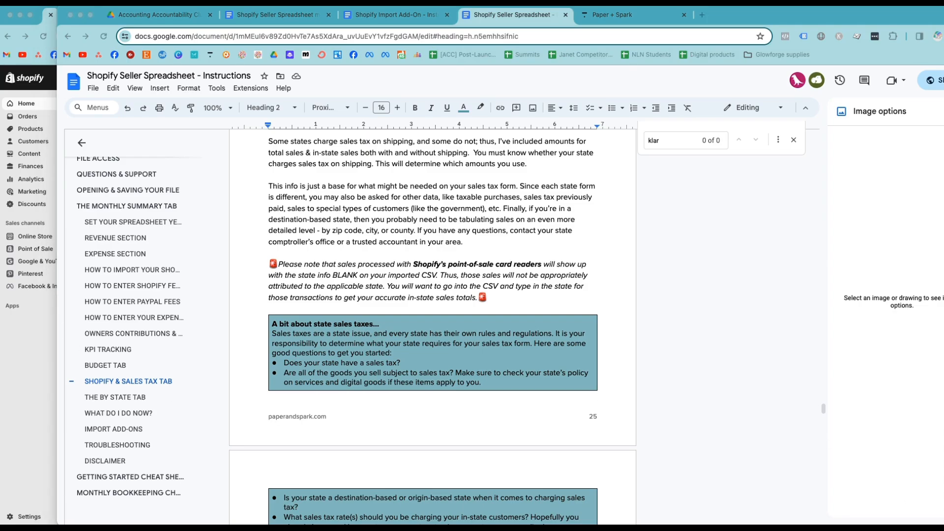
pyautogui.press('super+Tab')
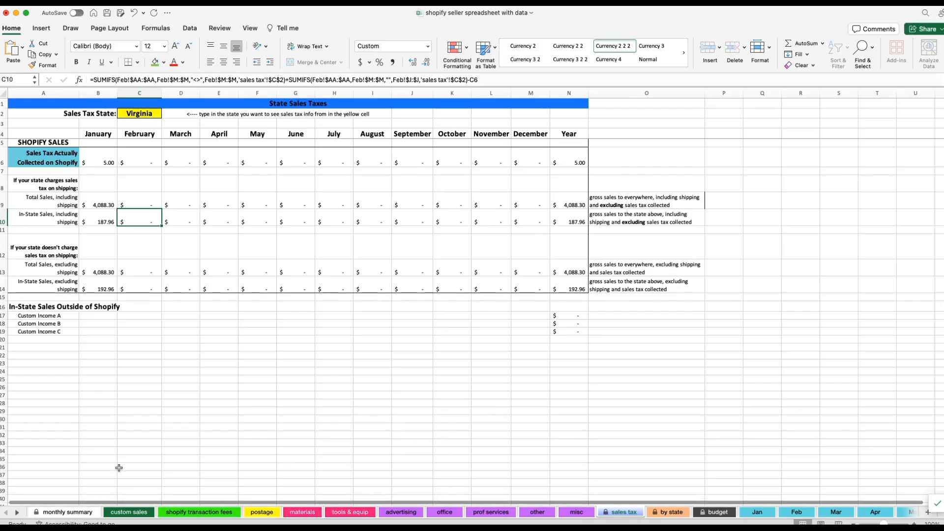
pyautogui.click(79, 516)
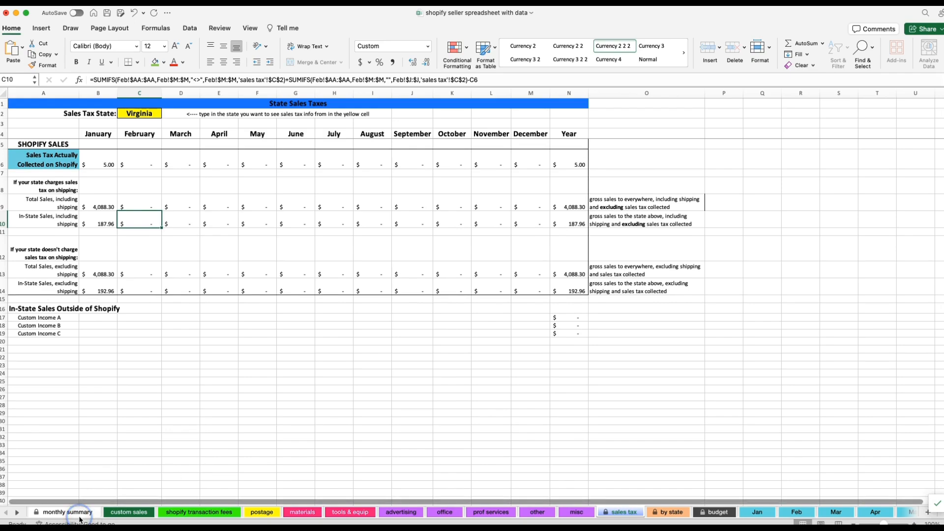